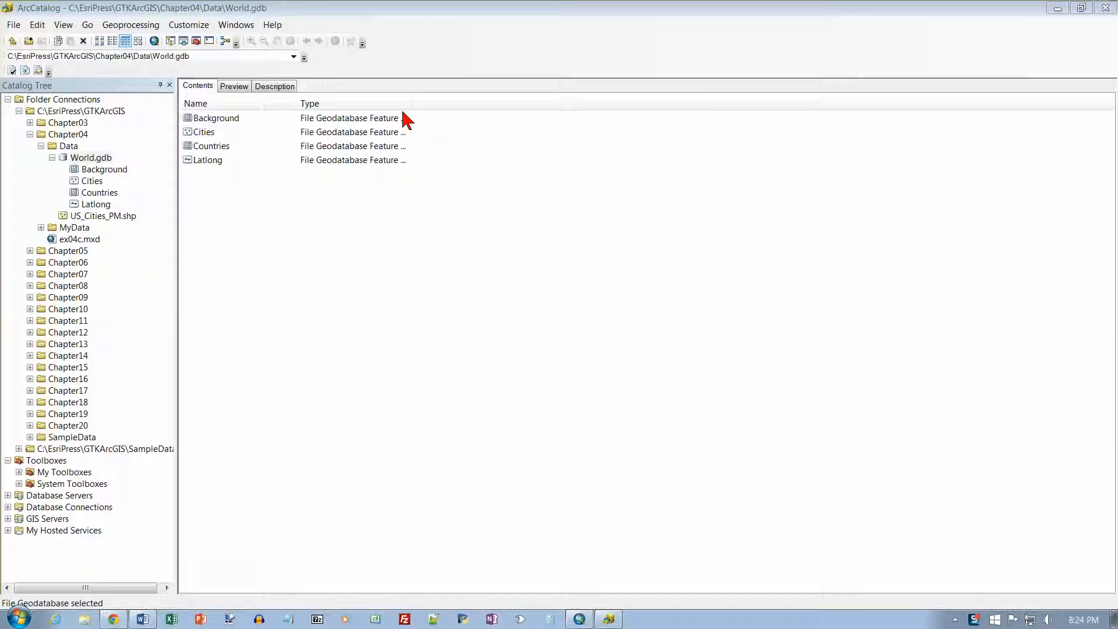
# Step: Select the World.gdb geodatabase in ArcCatalog and switch to the open untitled ArcMap session
pyautogui.click(96, 159)
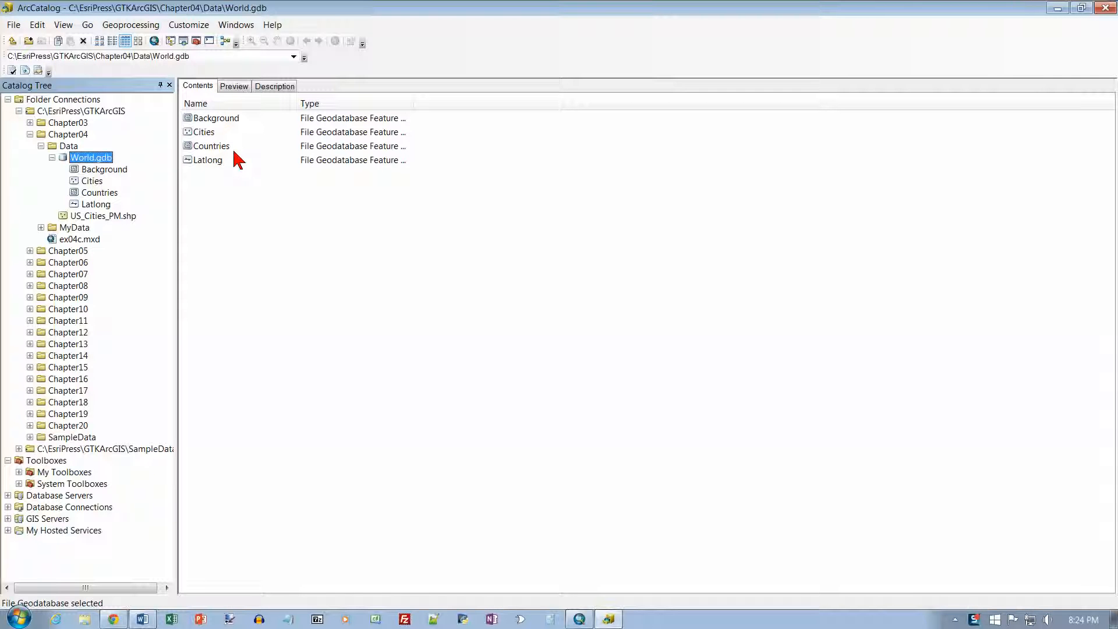
pyautogui.moveTo(582, 623)
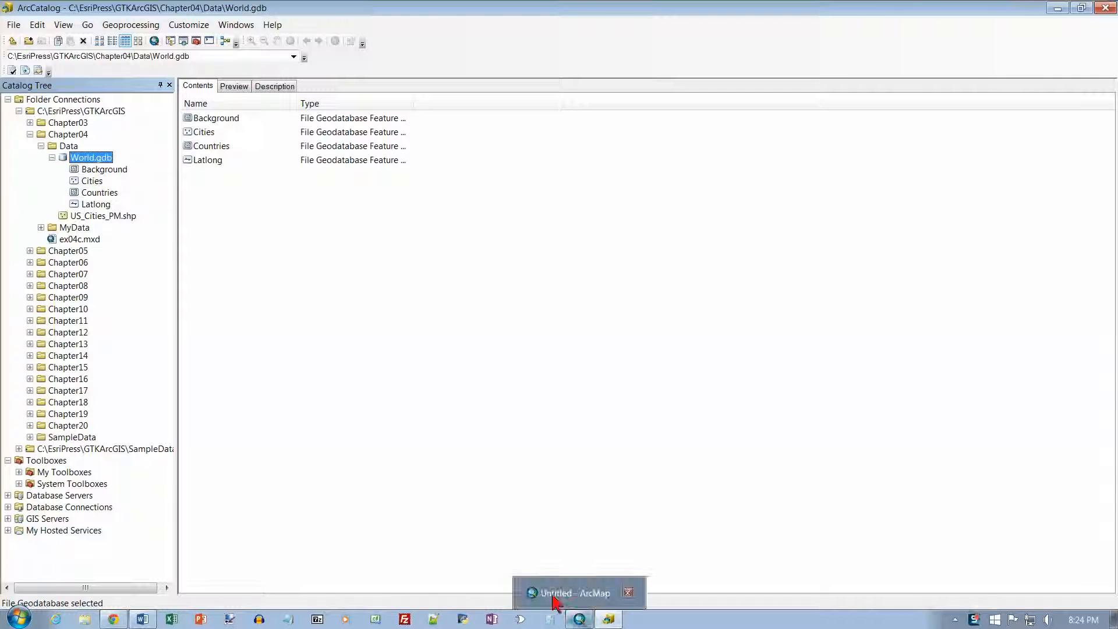
pyautogui.click(26, 621)
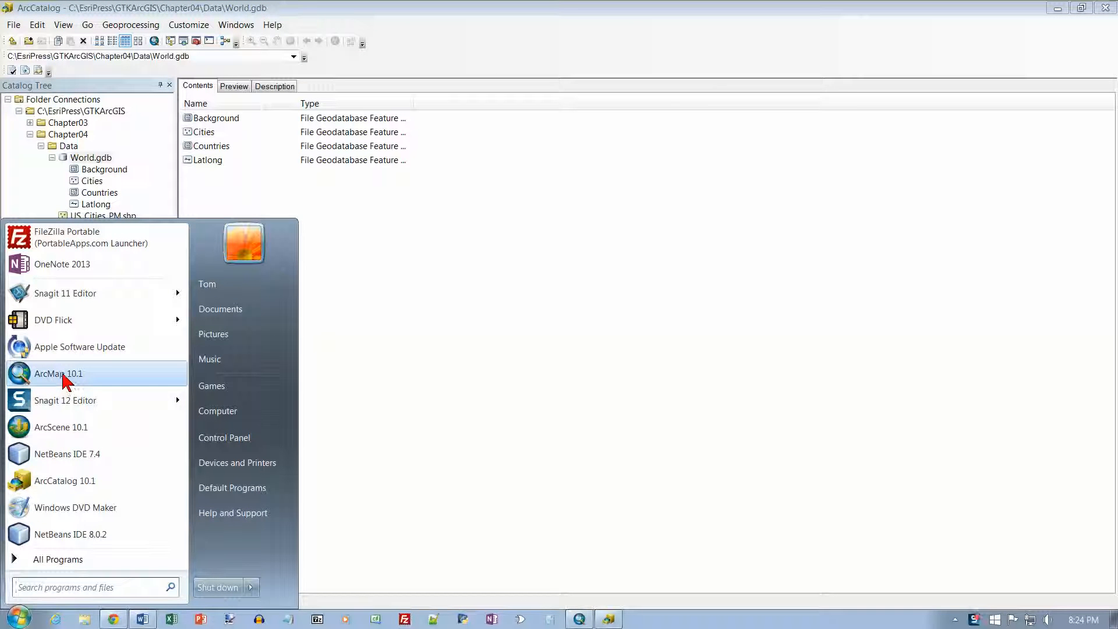
pyautogui.click(76, 560)
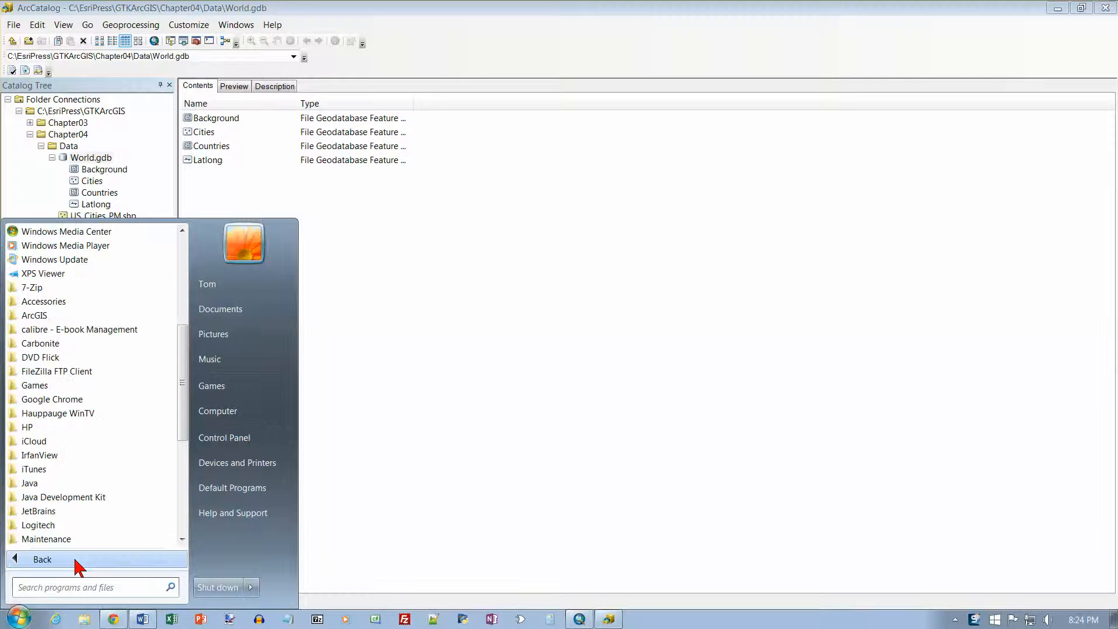
pyautogui.click(56, 317)
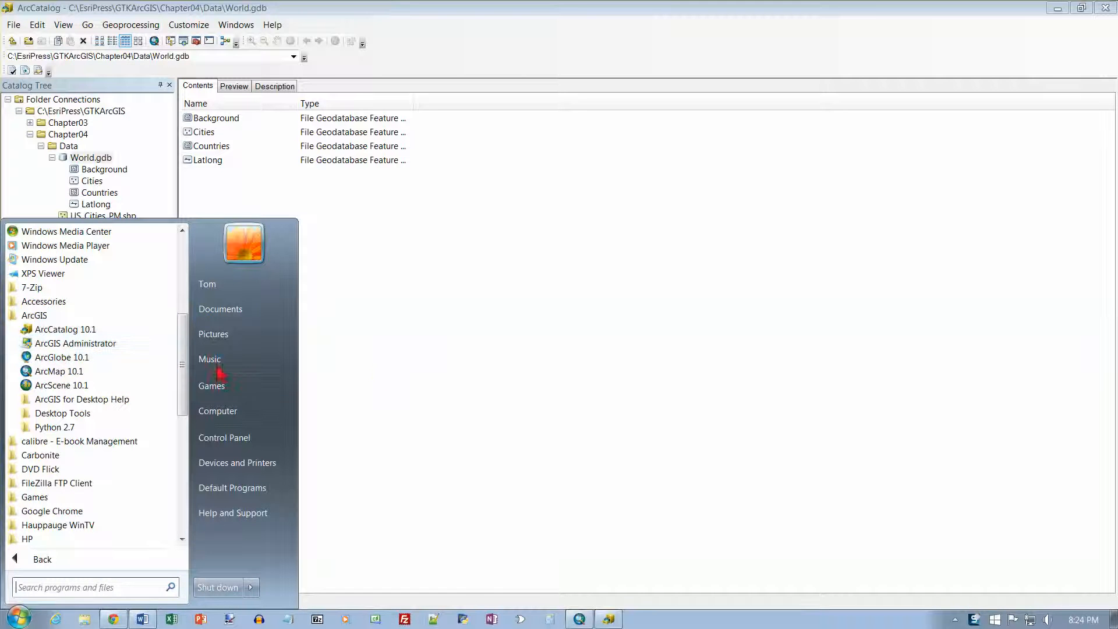
pyautogui.click(580, 618)
pyautogui.click(581, 621)
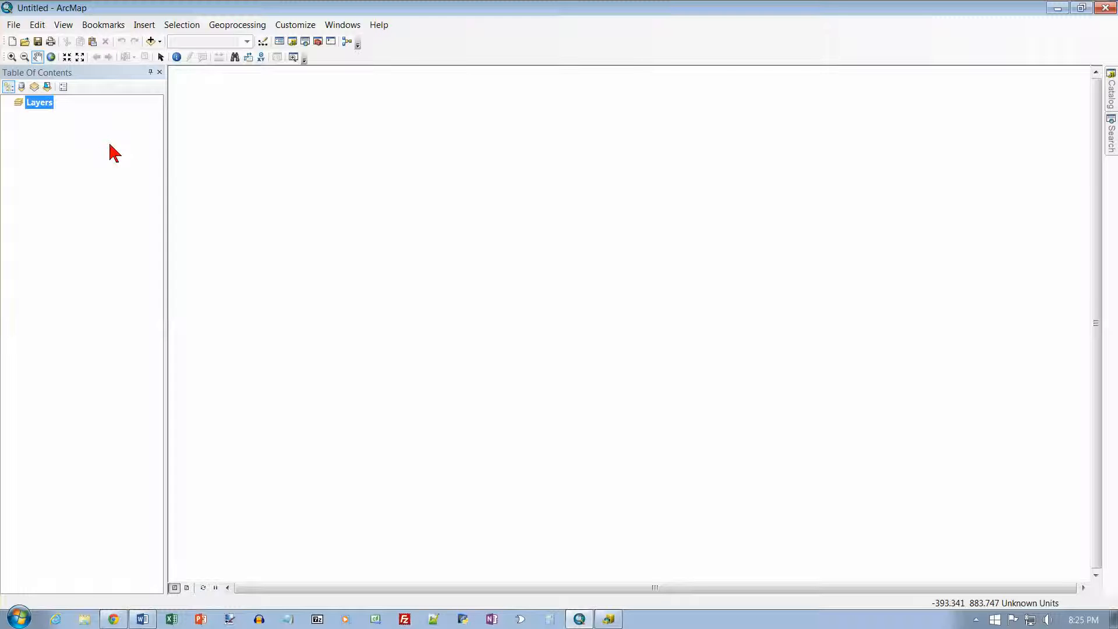
# Step: Restore the ArcMap window, snap it to the right half of the screen and widen it beside ArcCatalog
pyautogui.click(1082, 9)
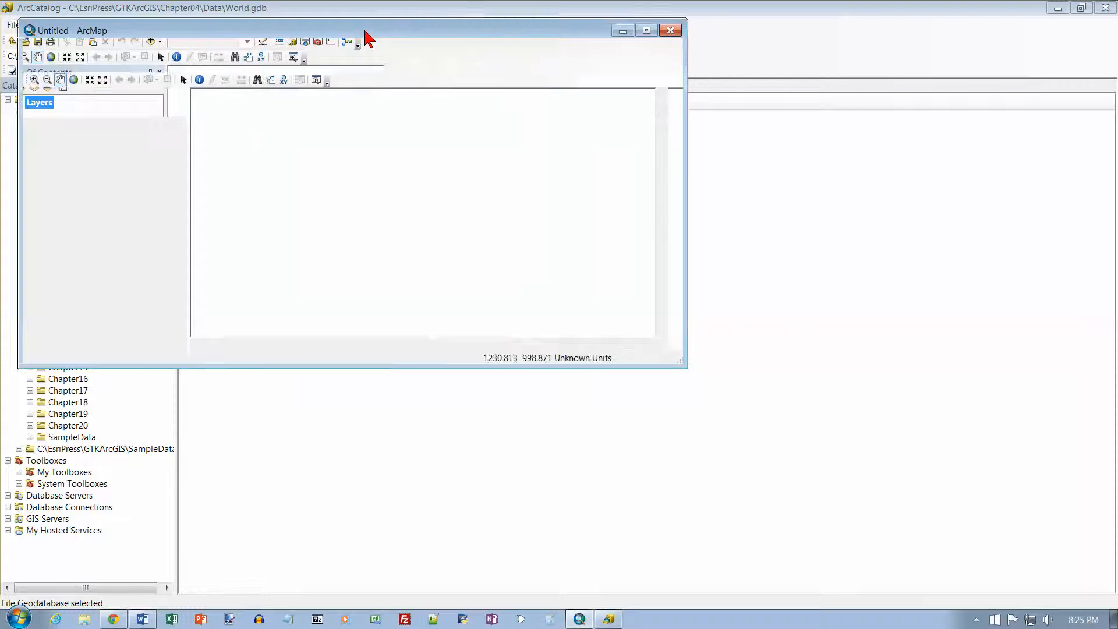
pyautogui.press('super+Right')
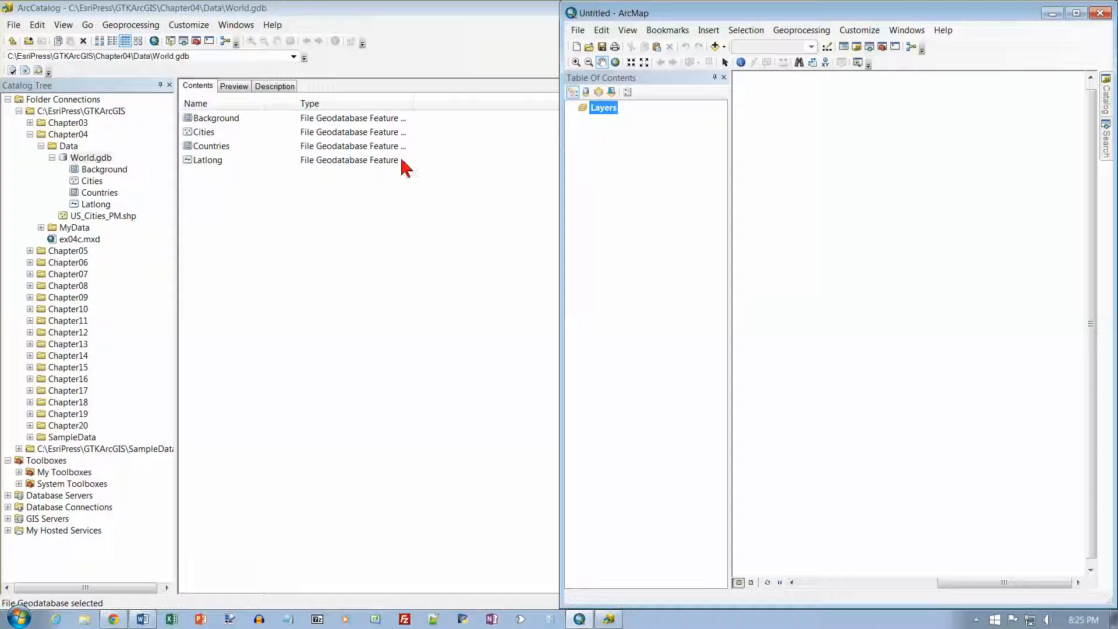
pyautogui.moveTo(560, 188); pyautogui.dragTo(434, 197)
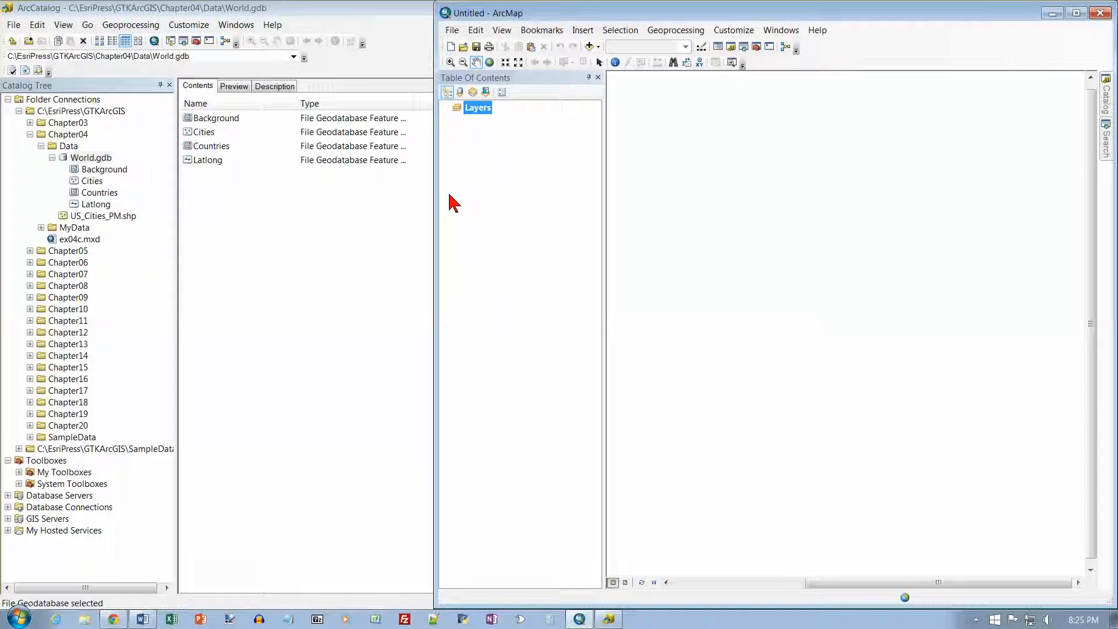
# Step: Drag the Latlong feature class from ArcCatalog's World.gdb into the ArcMap map
pyautogui.click(96, 205)
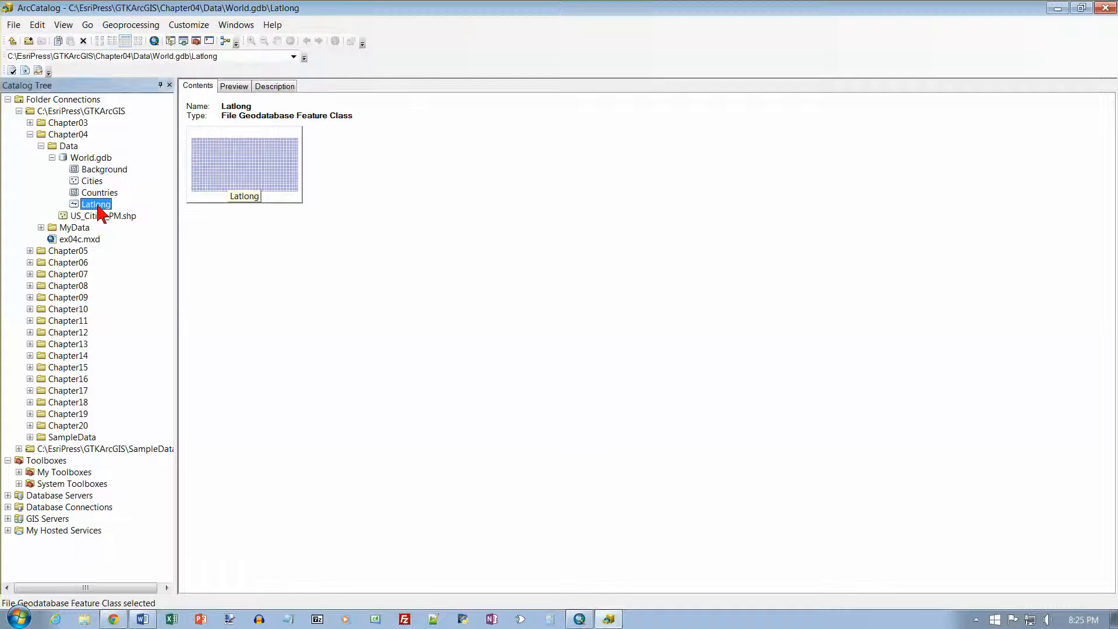
pyautogui.hotkey('alt', 'Tab')
pyautogui.moveTo(393, 13); pyautogui.dragTo(3, 20)
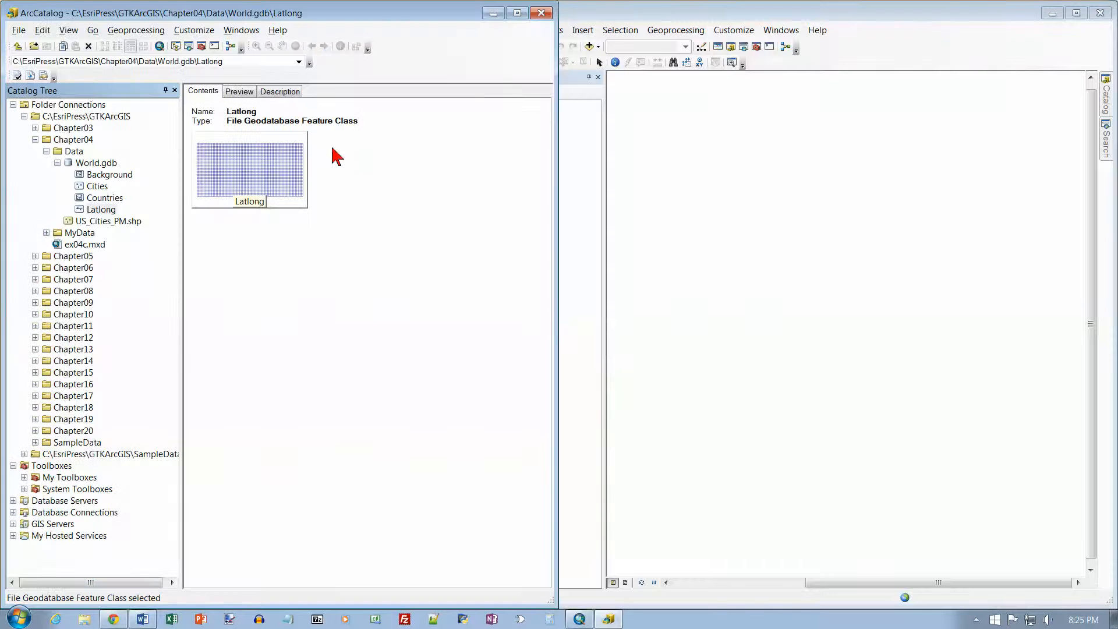
pyautogui.moveTo(106, 211); pyautogui.dragTo(690, 246)
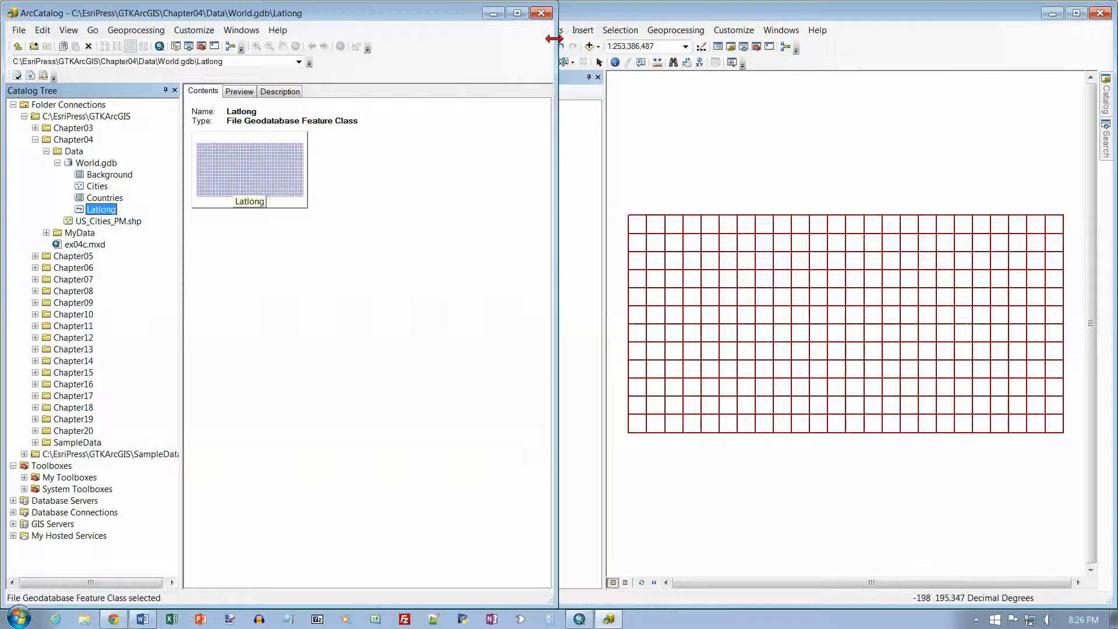
# Step: Close ArcCatalog and maximize the ArcMap window
pyautogui.click(545, 15)
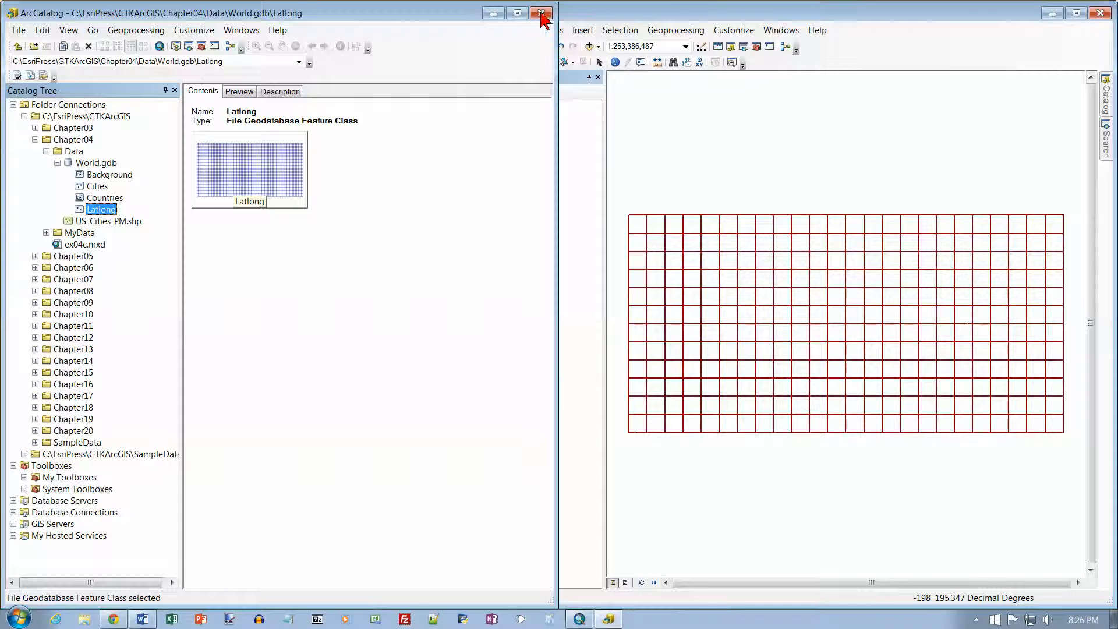
pyautogui.click(1077, 16)
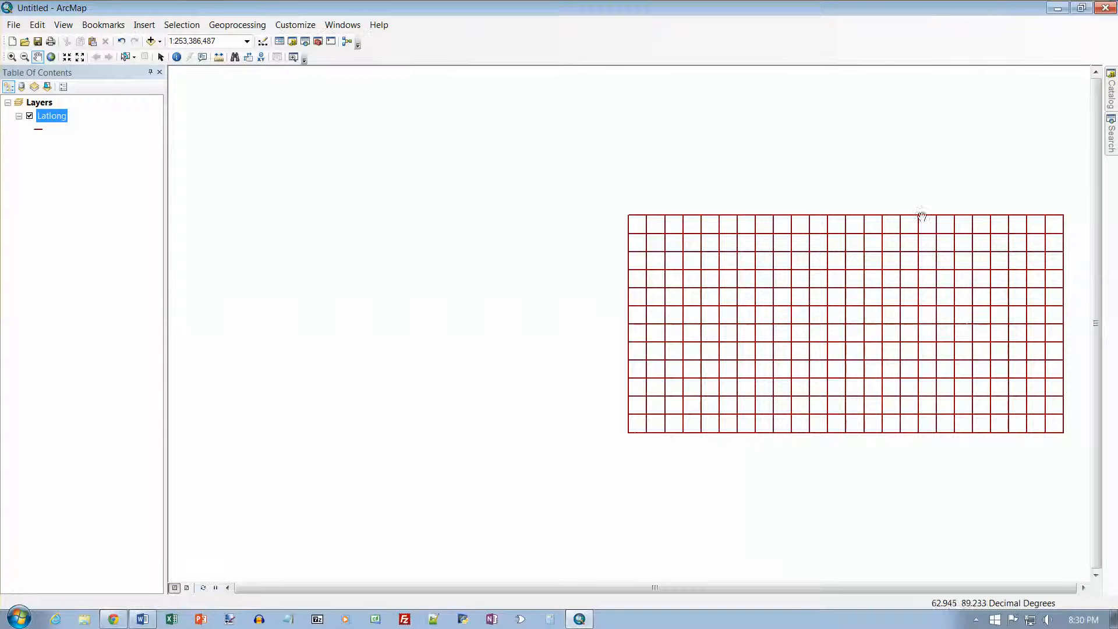
# Step: Open the Catalog window and expand Folder Connections down to Chapter04 > Data > World.gdb
pyautogui.click(1113, 104)
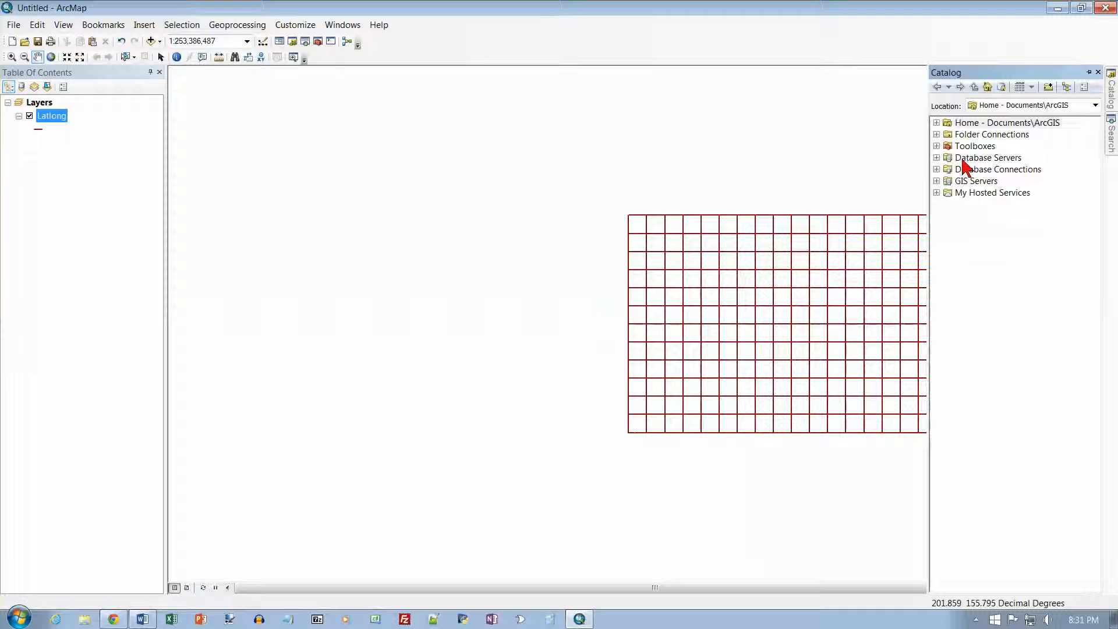
pyautogui.click(937, 134)
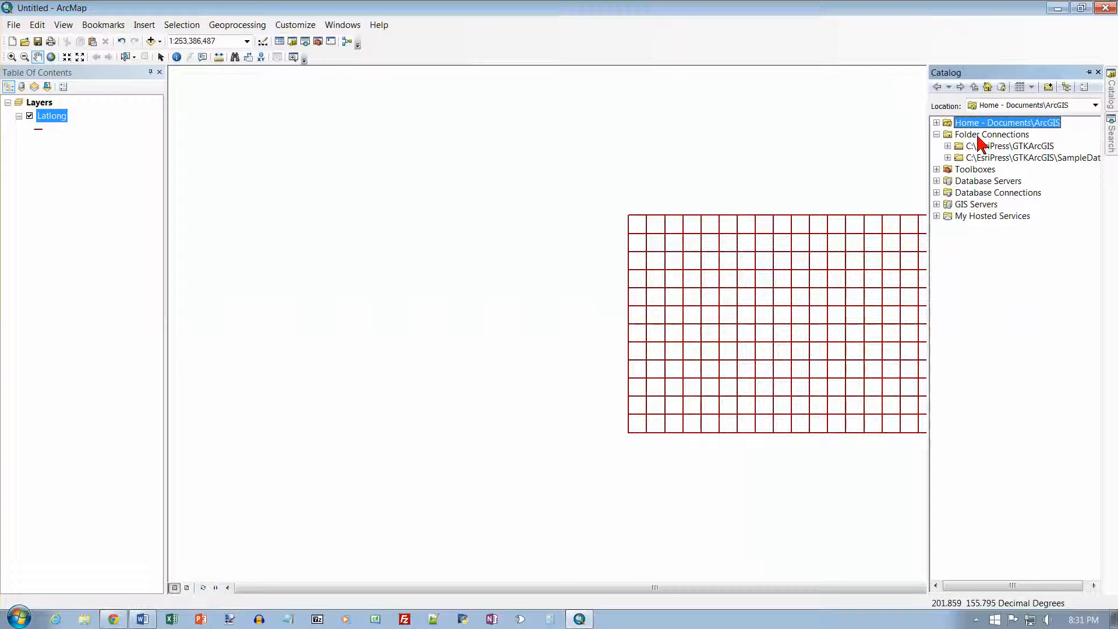
pyautogui.click(947, 147)
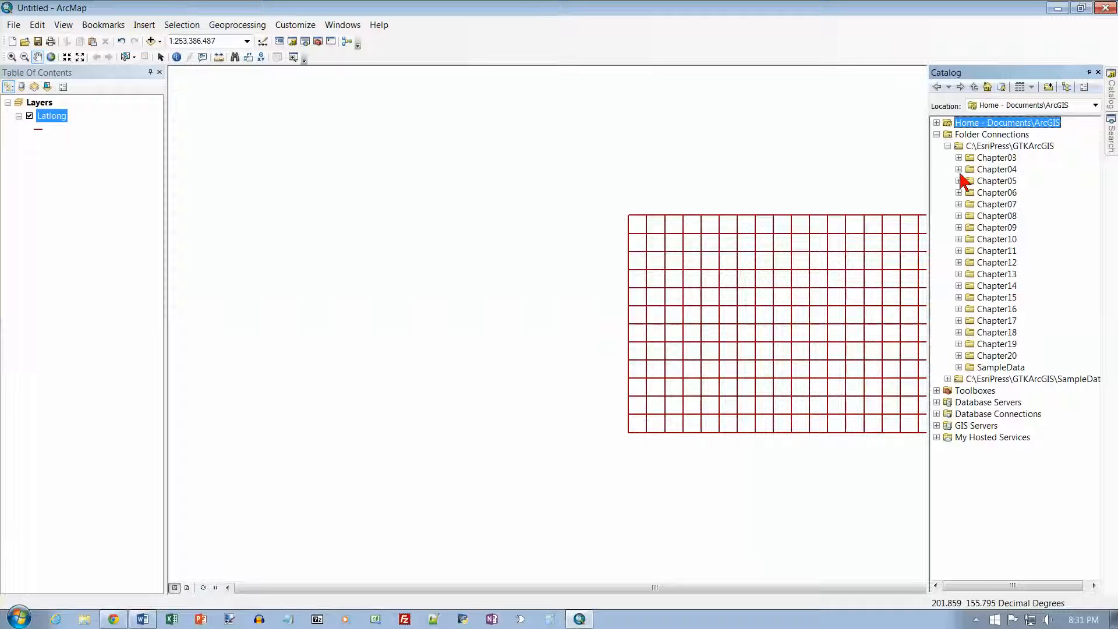
pyautogui.click(958, 169)
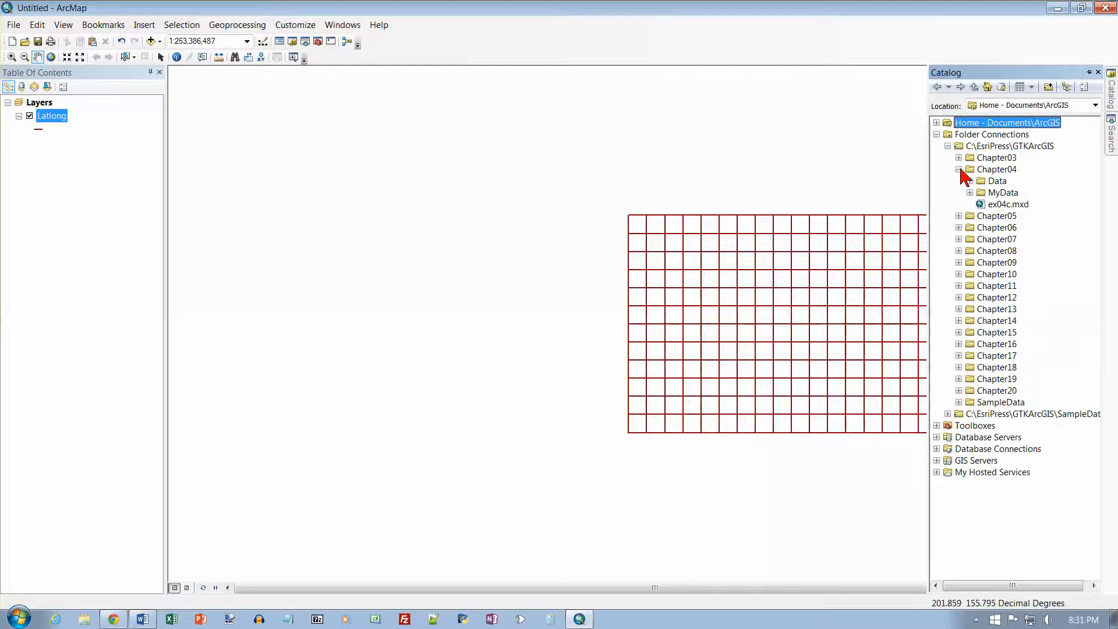
pyautogui.click(970, 181)
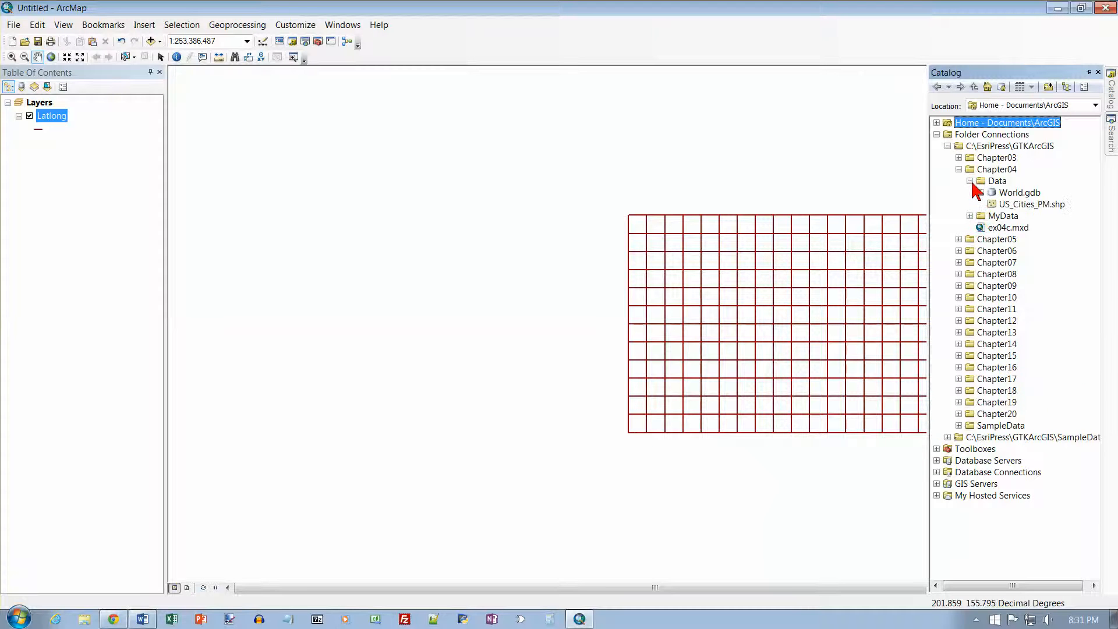
pyautogui.click(1016, 195)
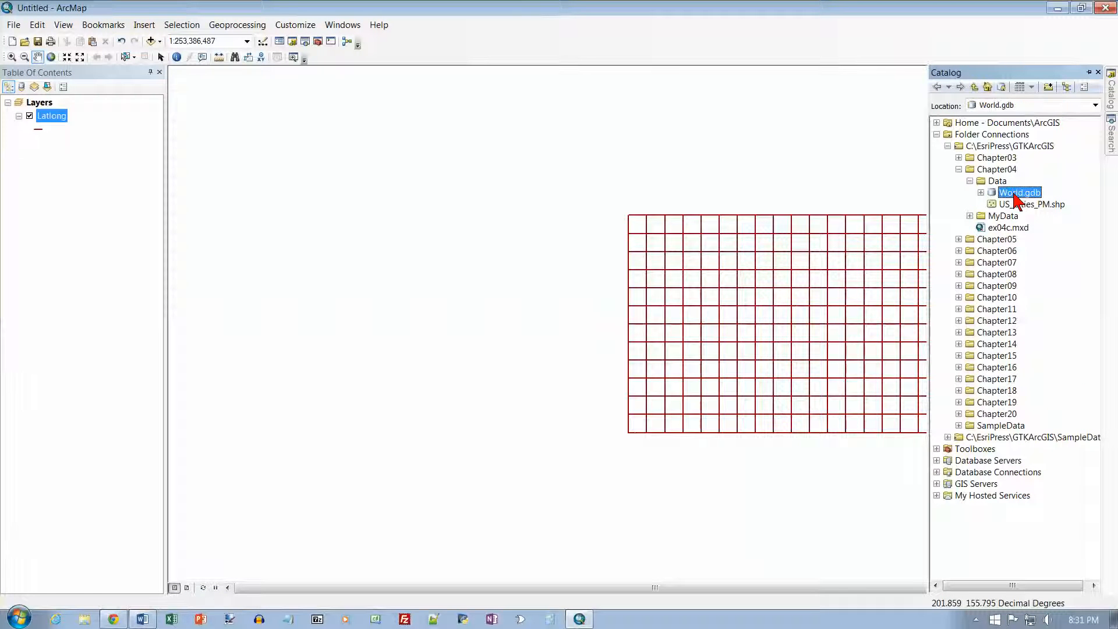
pyautogui.click(981, 193)
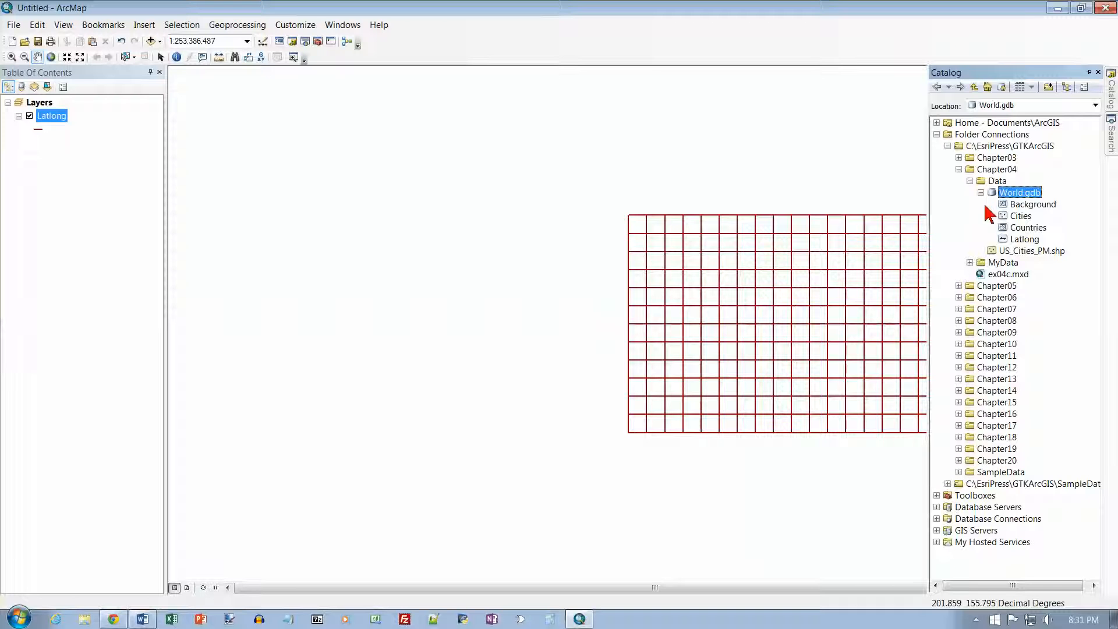
# Step: Select the Countries feature class and toggle the Catalog window's contents panel views to preview it
pyautogui.click(1022, 231)
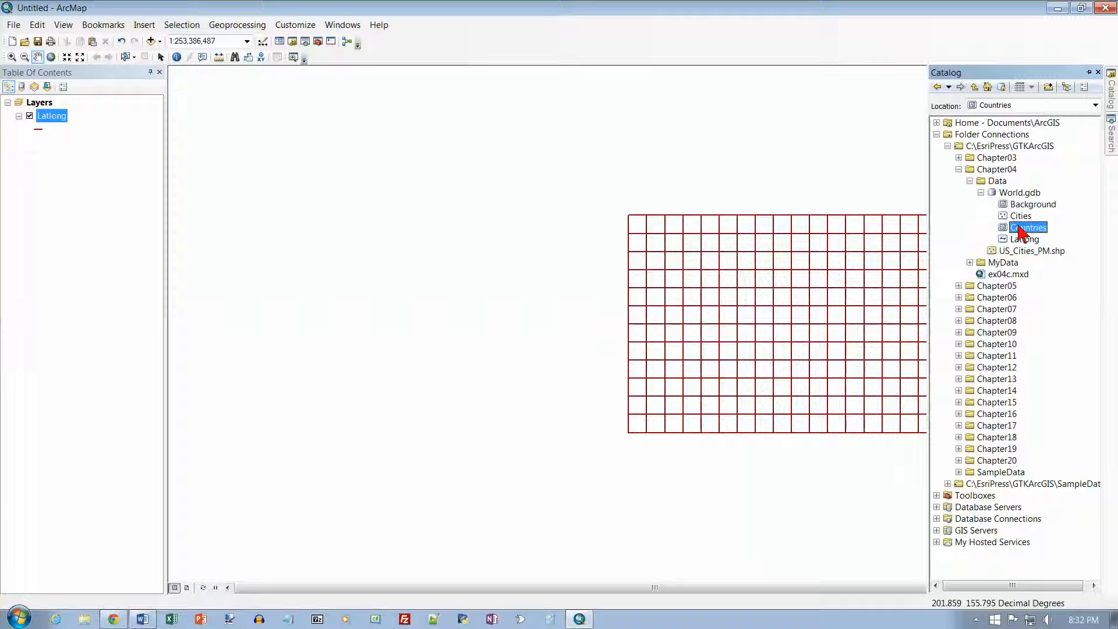
pyautogui.click(1067, 88)
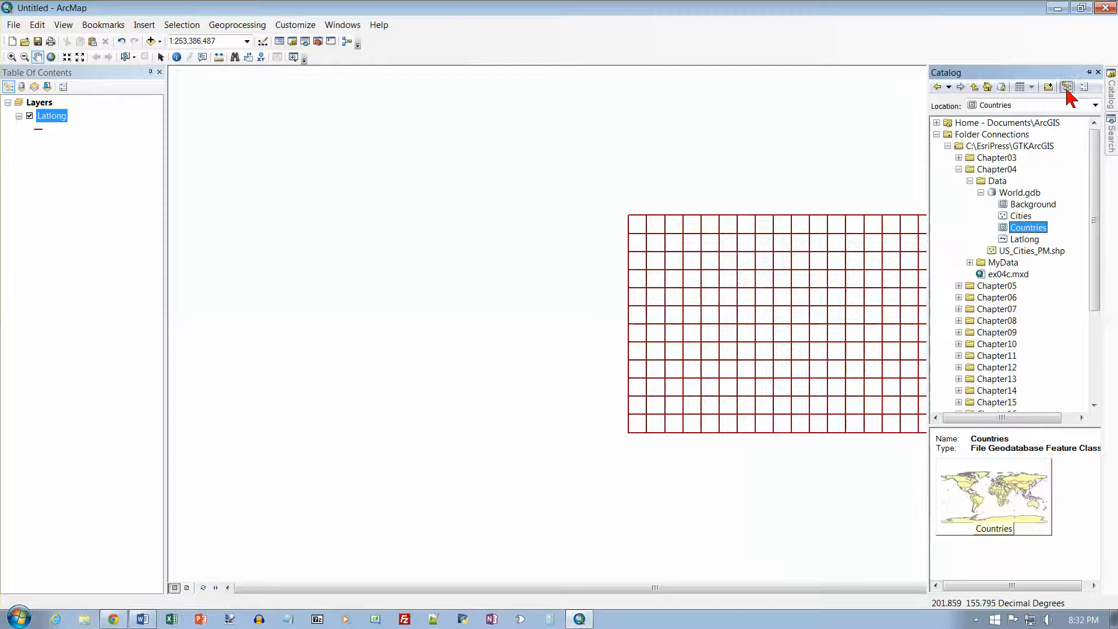
pyautogui.click(1066, 88)
pyautogui.click(1067, 87)
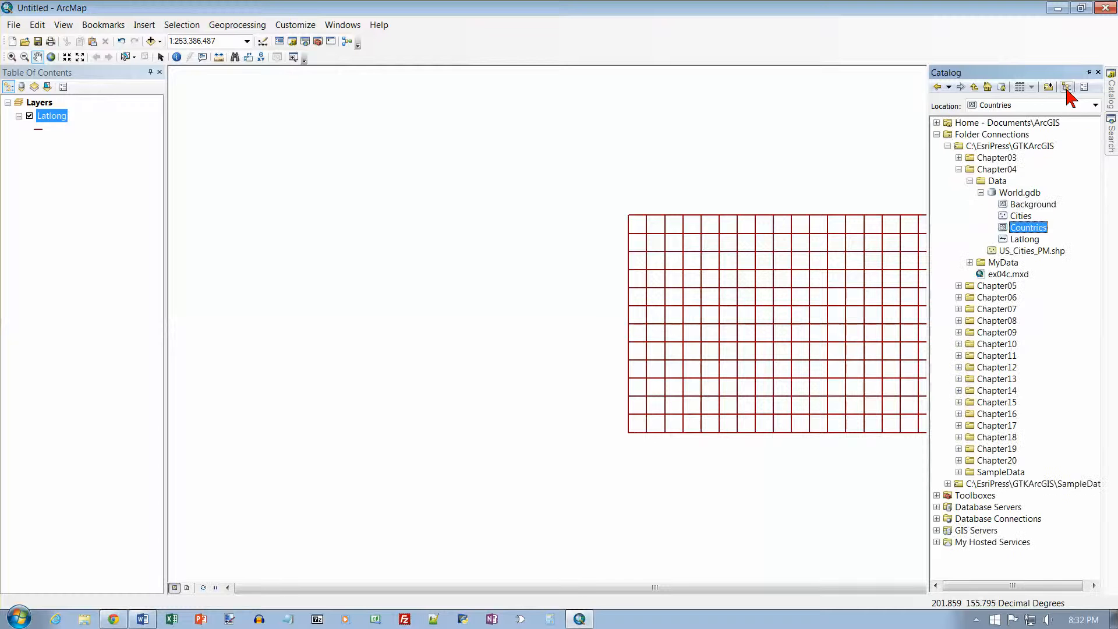
pyautogui.click(1067, 88)
pyautogui.click(1067, 88)
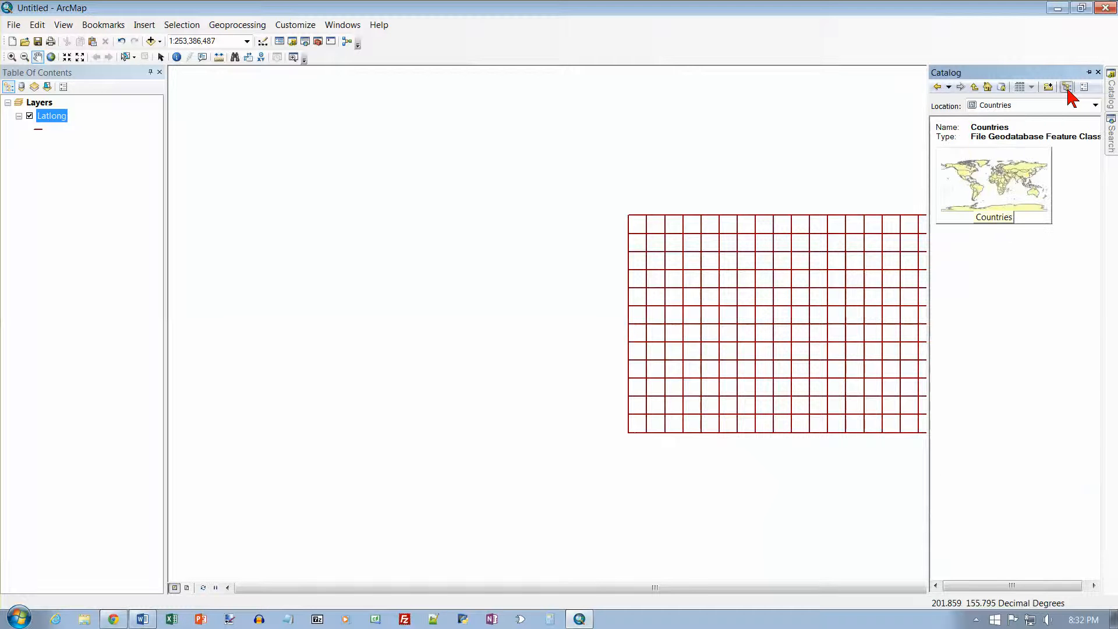
pyautogui.click(1067, 88)
pyautogui.click(1068, 88)
pyautogui.click(1067, 88)
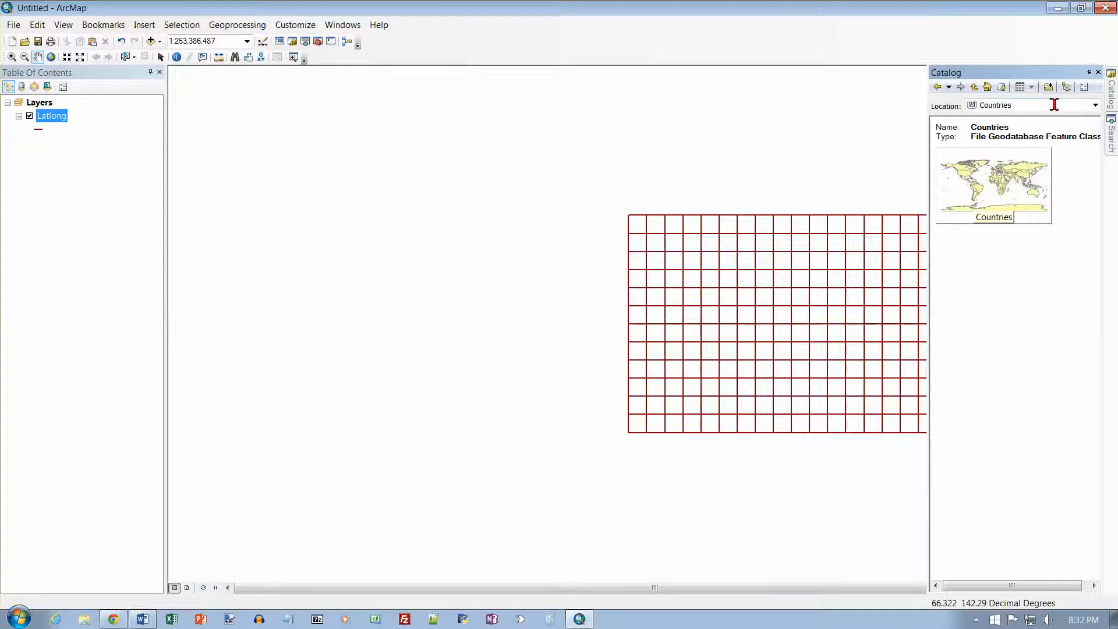
pyautogui.click(1066, 86)
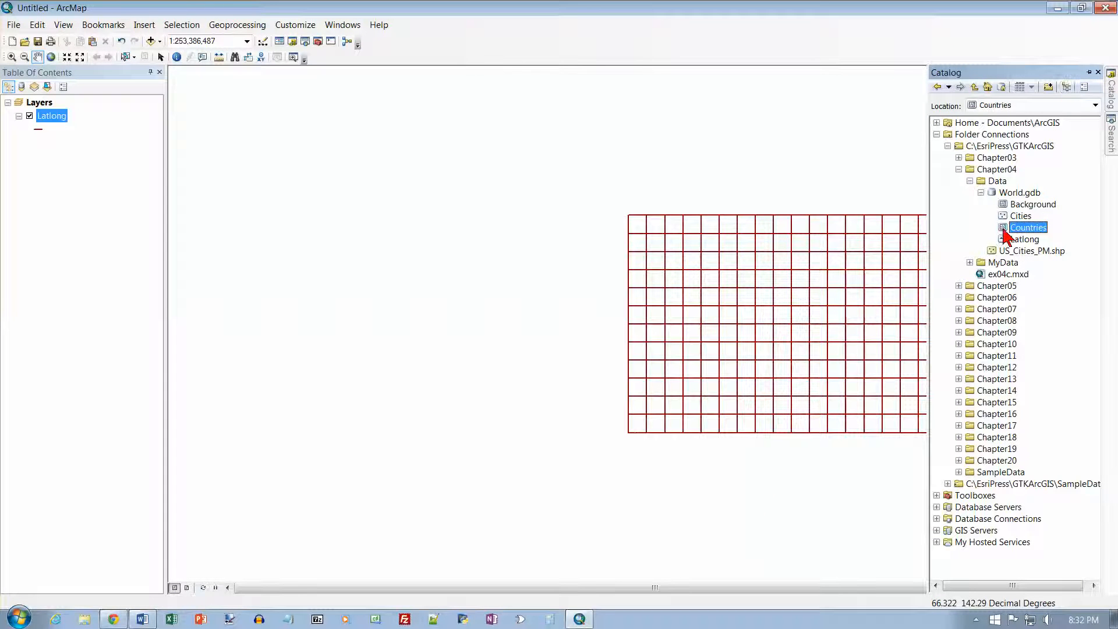
# Step: Drag the Countries feature class from the Catalog window onto the map and zoom to full extent
pyautogui.moveTo(1005, 236); pyautogui.dragTo(595, 272)
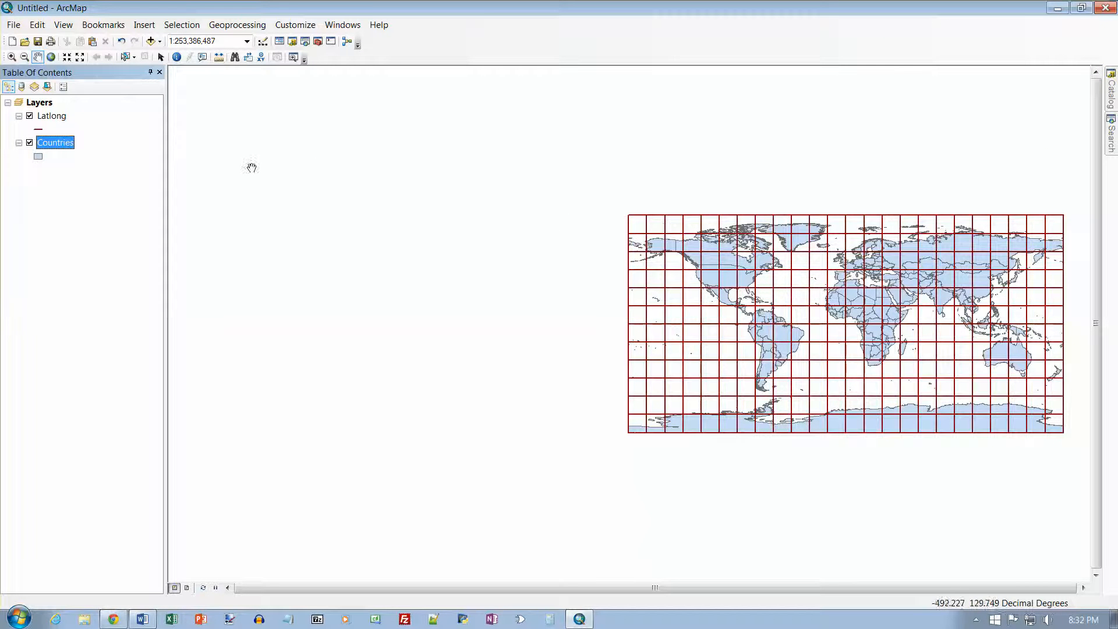
pyautogui.click(51, 57)
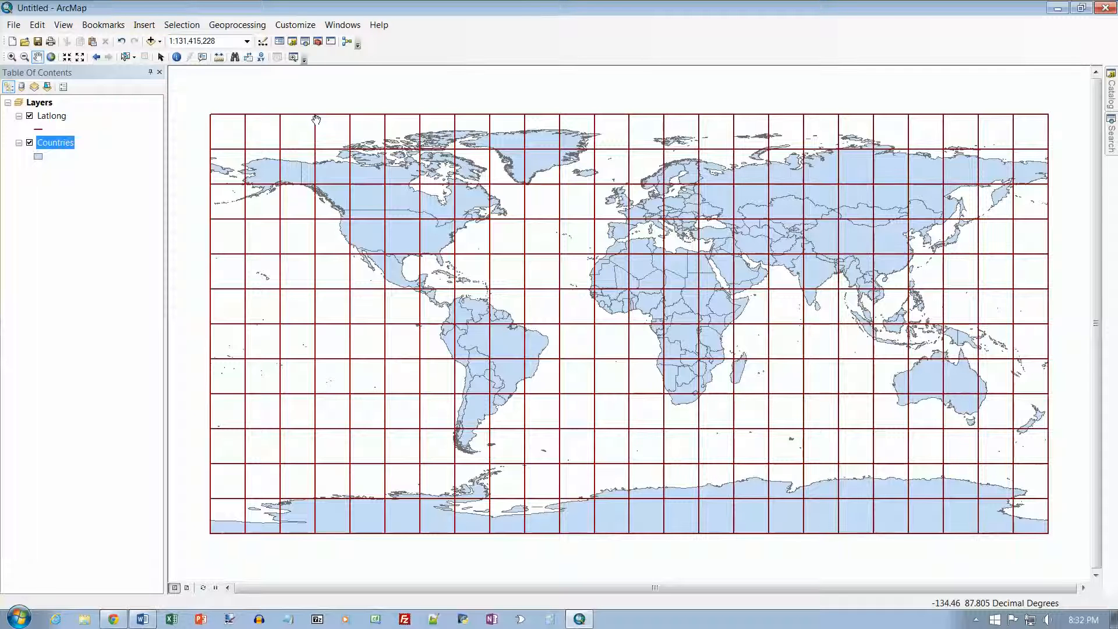
# Step: Add the Background feature class from Chapter04 > Data > World.gdb and move it below Countries in the layer list
pyautogui.click(151, 41)
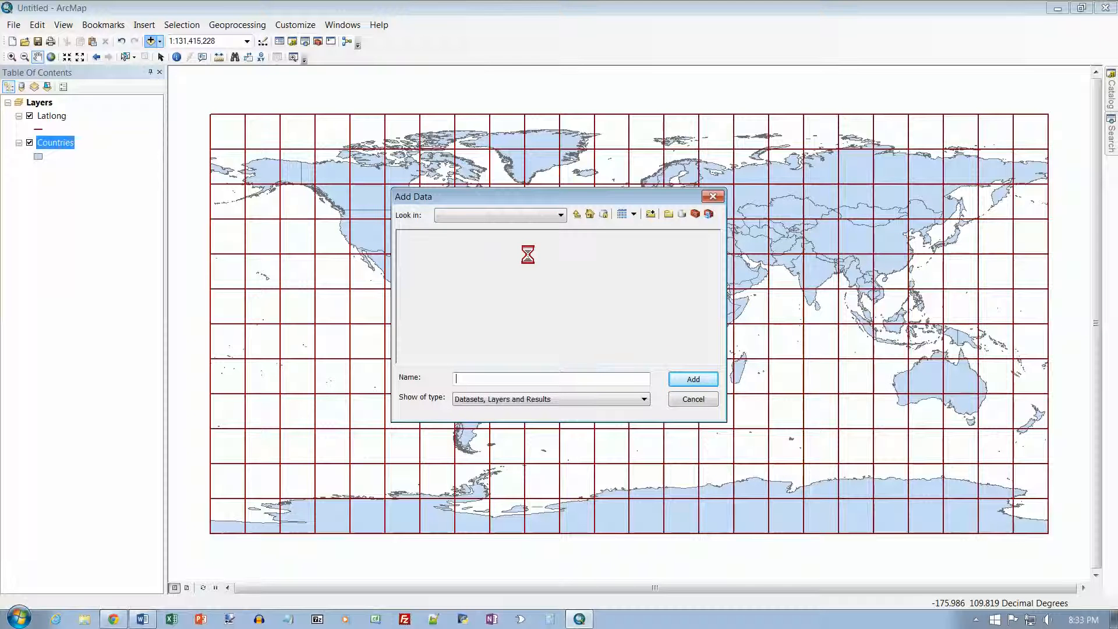
pyautogui.click(576, 215)
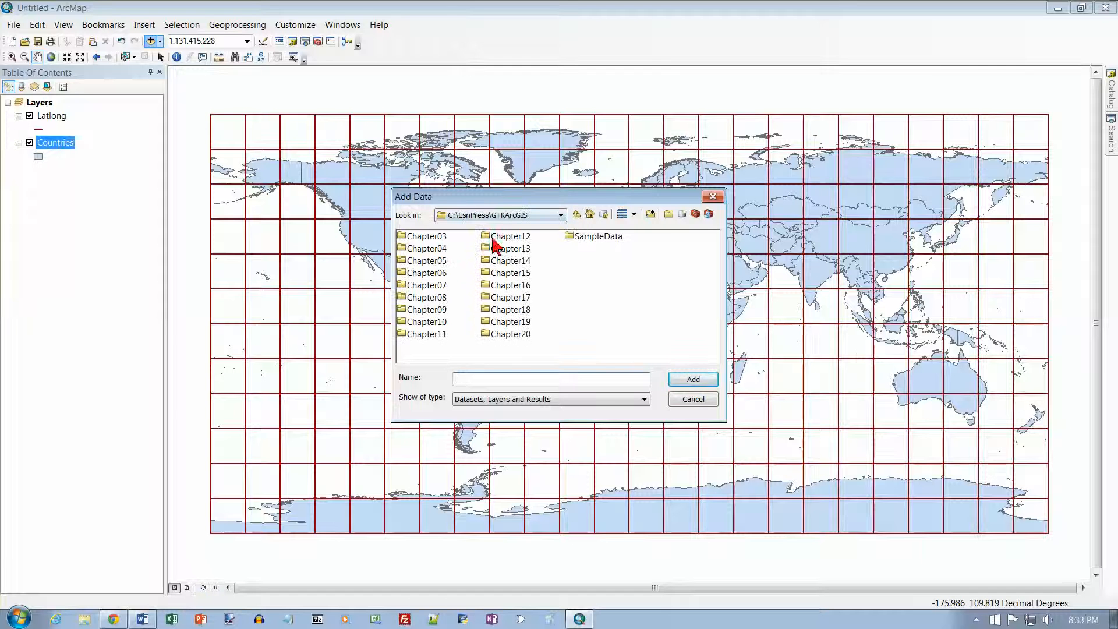
pyautogui.doubleClick(405, 250)
pyautogui.doubleClick(404, 237)
pyautogui.doubleClick(404, 237)
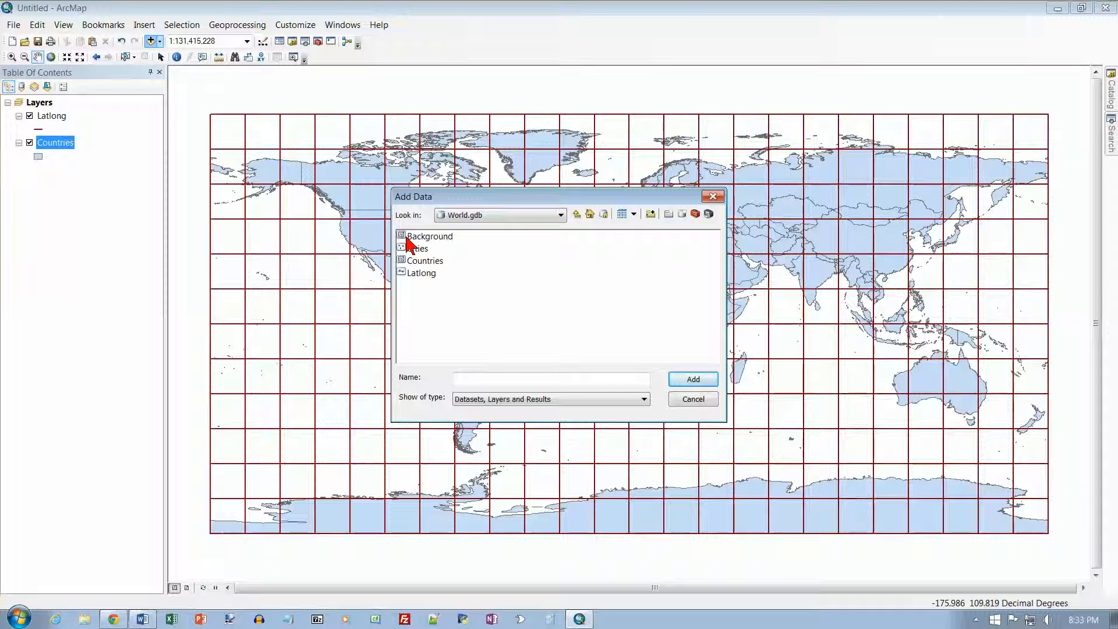
pyautogui.click(402, 237)
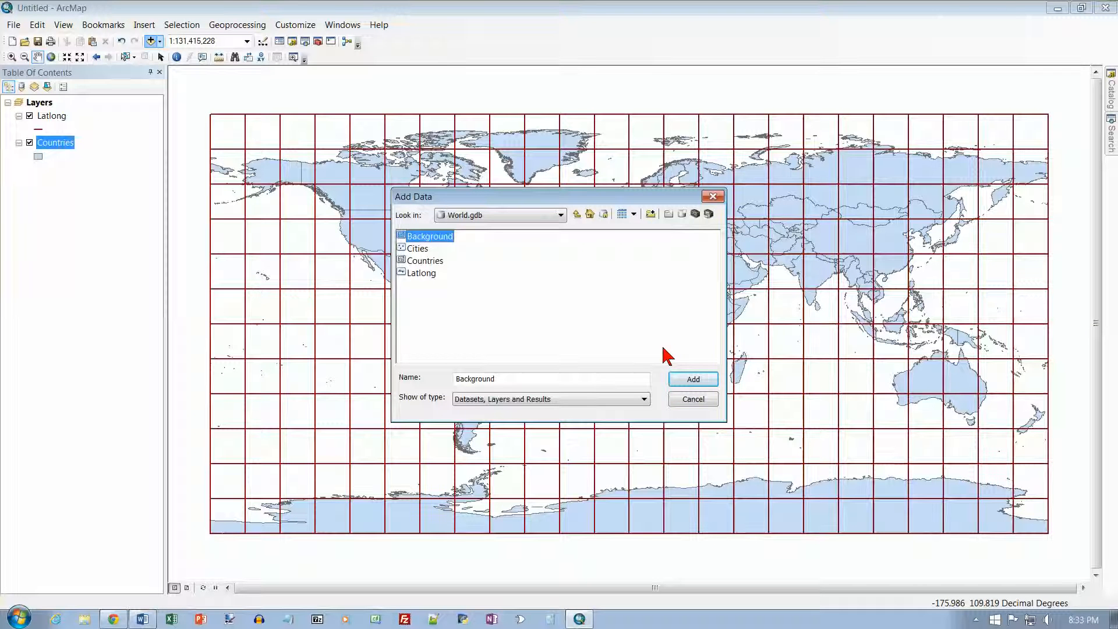
pyautogui.click(688, 379)
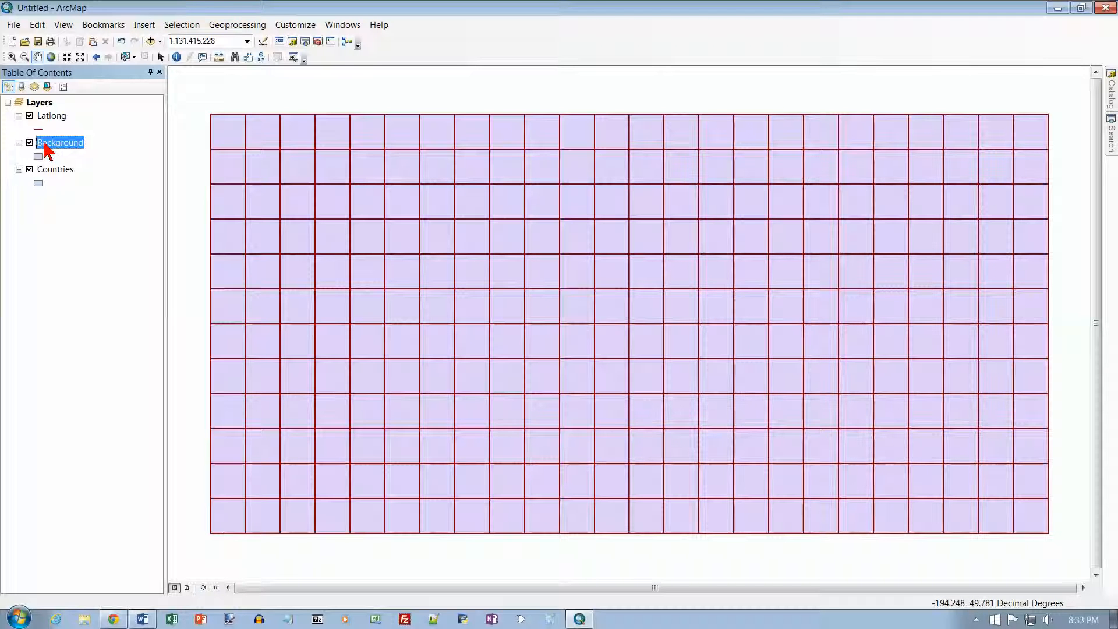
pyautogui.moveTo(47, 150); pyautogui.dragTo(47, 188)
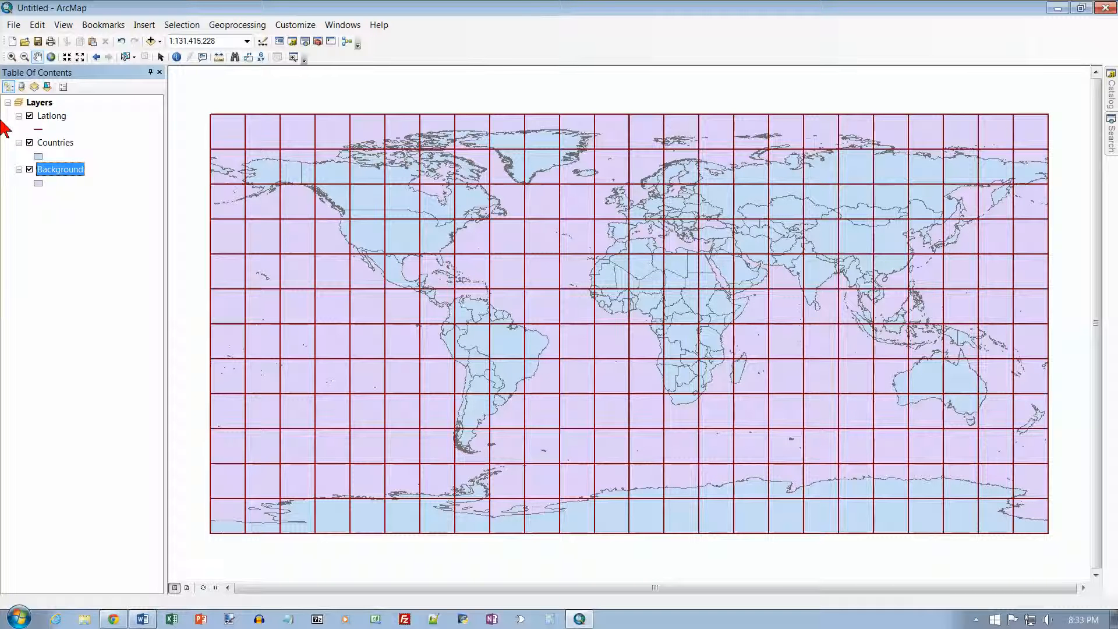
# Step: Open the Countries layer's attribute table and move the table window higher over the map
pyautogui.click(55, 143)
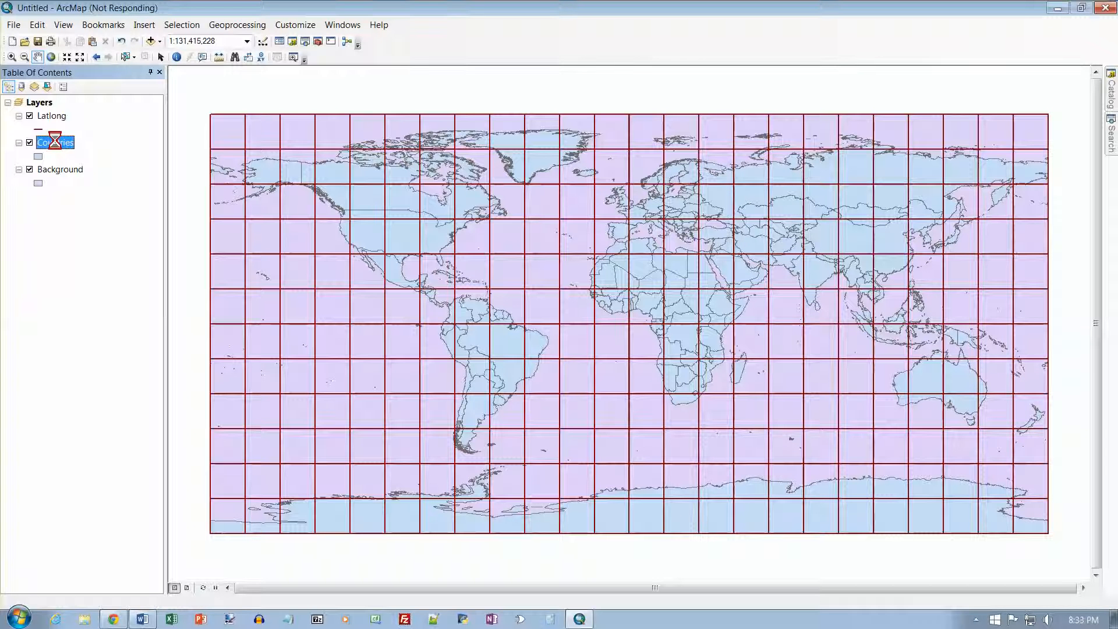
pyautogui.rightClick(54, 142)
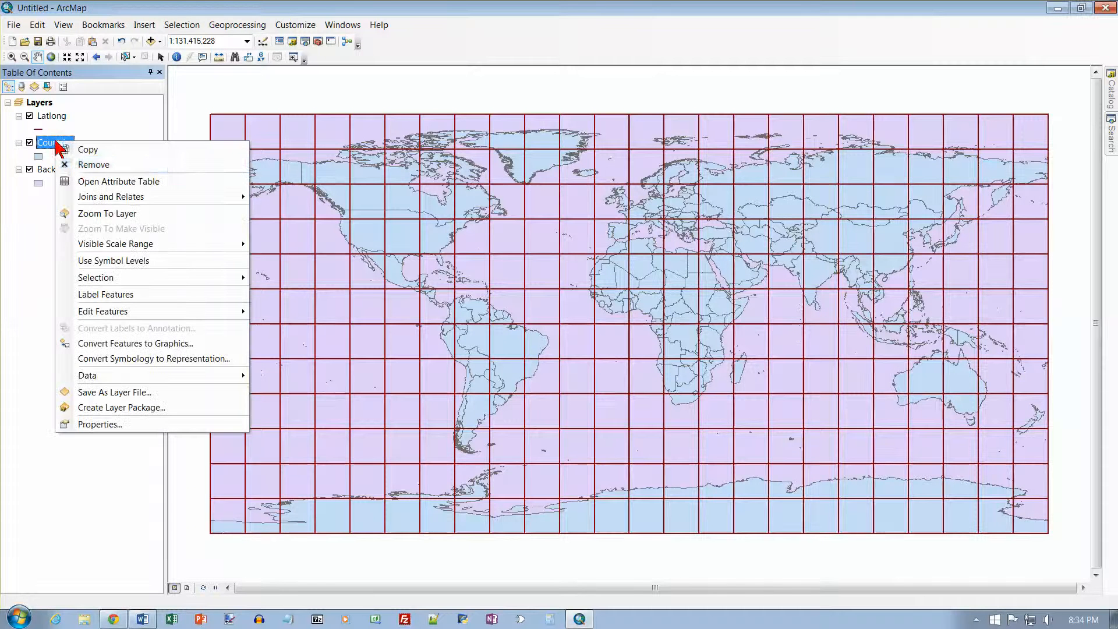
pyautogui.click(88, 182)
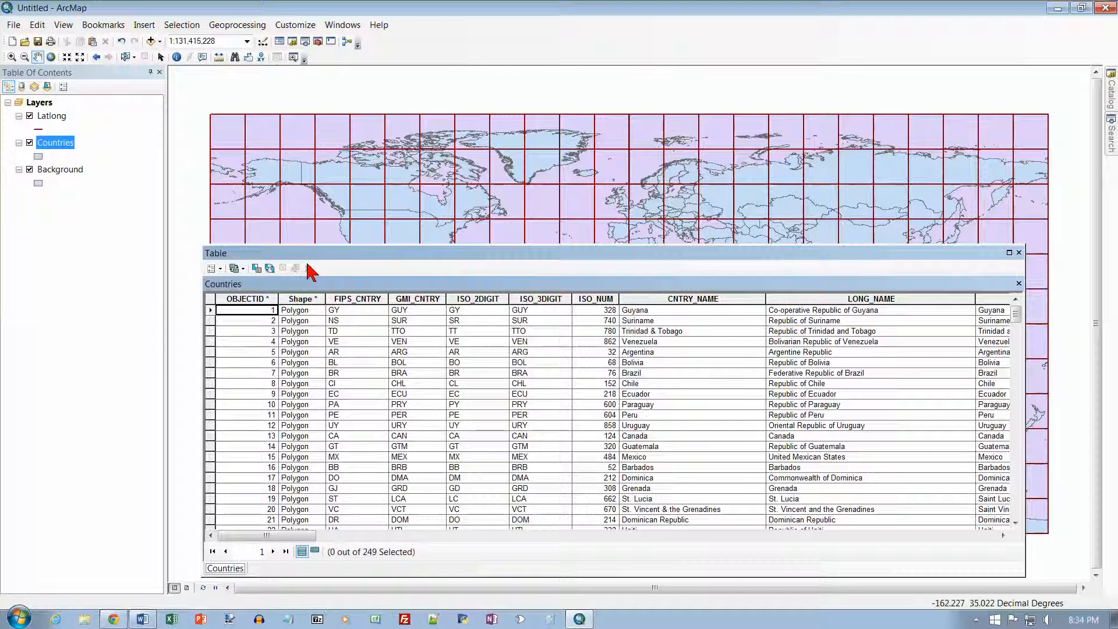
pyautogui.moveTo(361, 253); pyautogui.dragTo(348, 147)
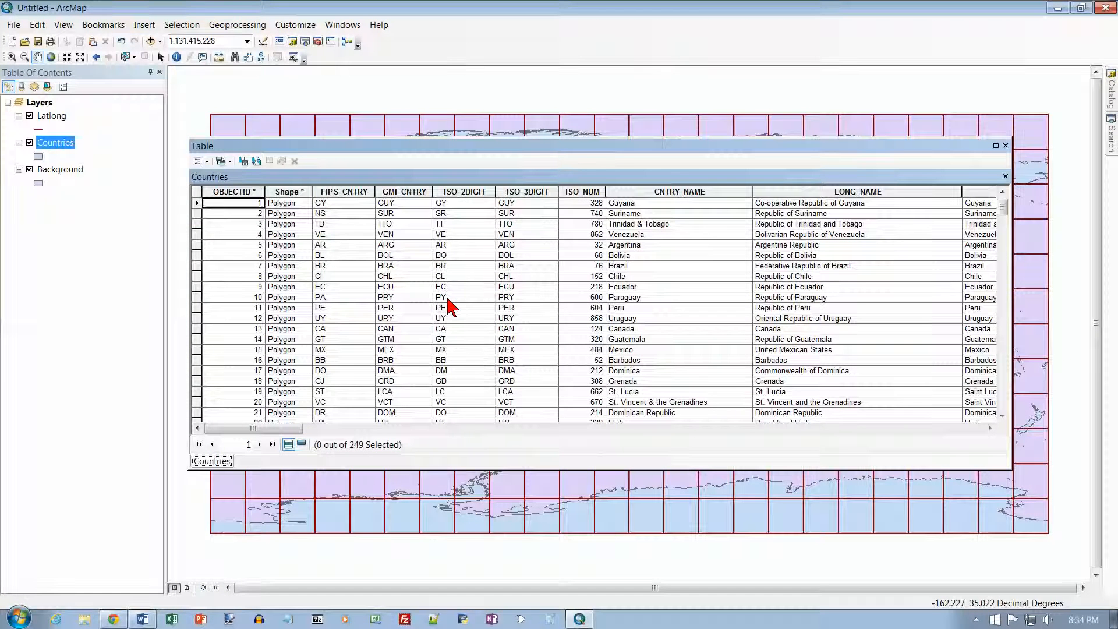
# Step: Scroll across the Countries attribute table to examine all its fields, then close the table
pyautogui.click(516, 431)
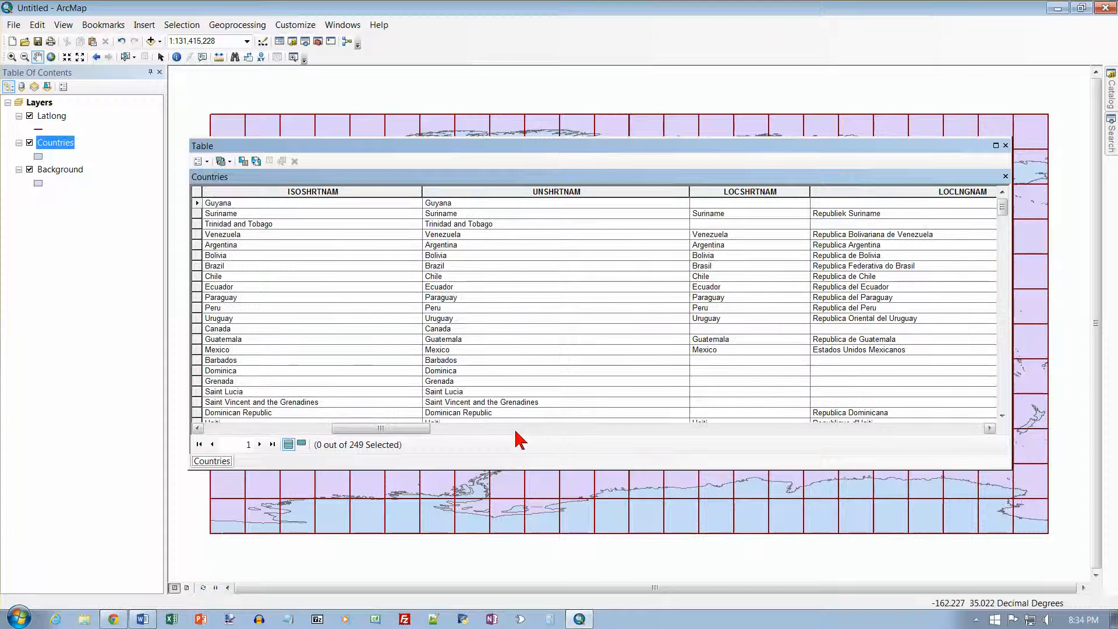
pyautogui.click(679, 432)
pyautogui.click(679, 431)
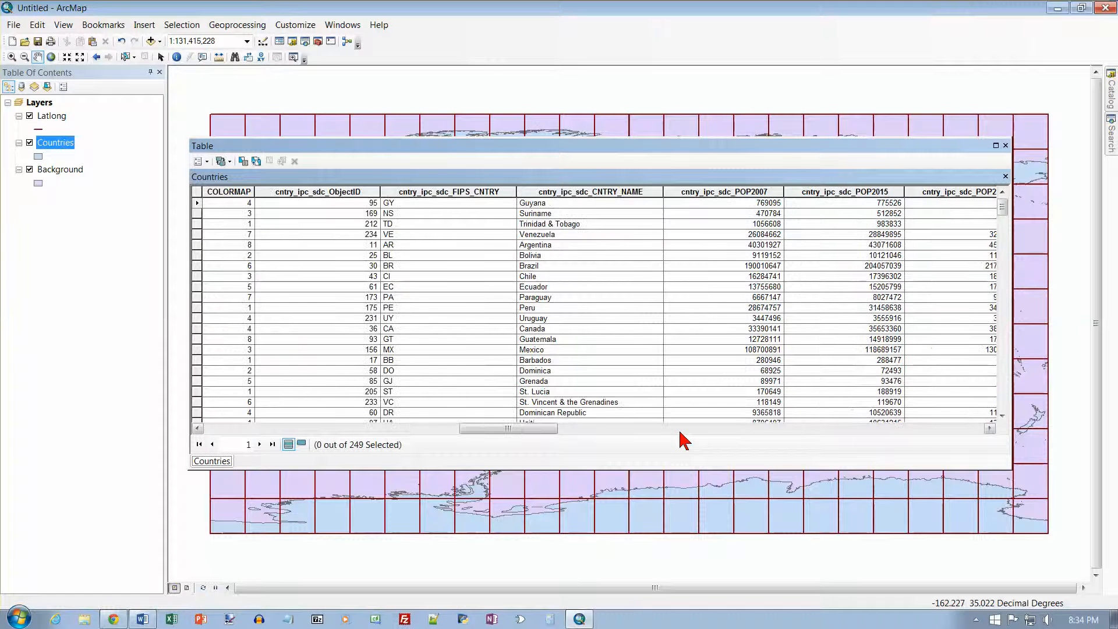
pyautogui.click(679, 432)
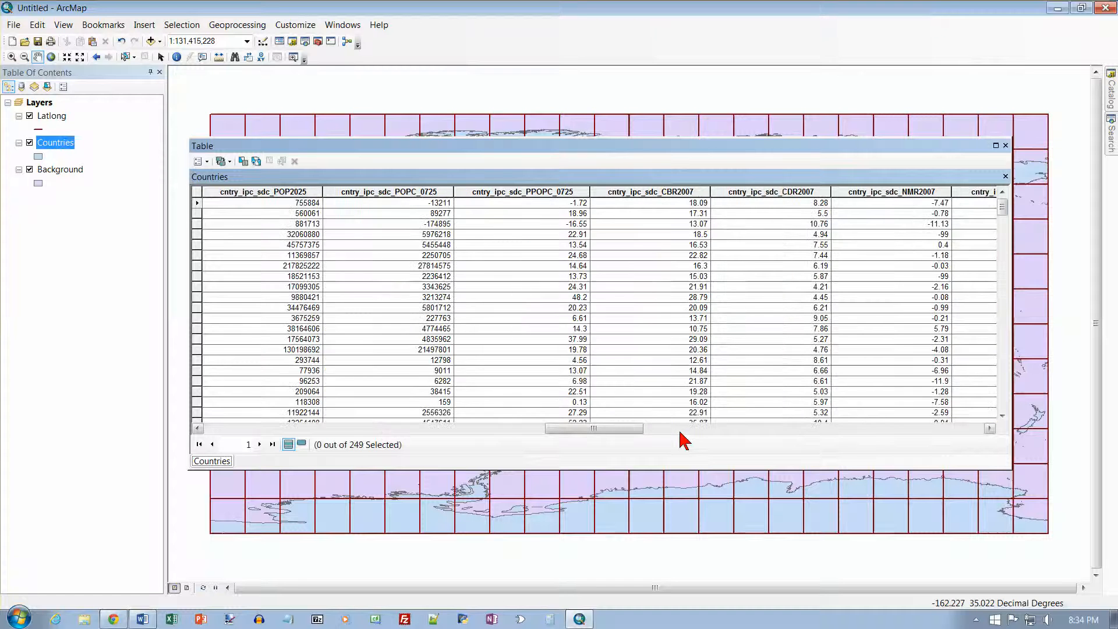
pyautogui.click(888, 432)
pyautogui.click(921, 431)
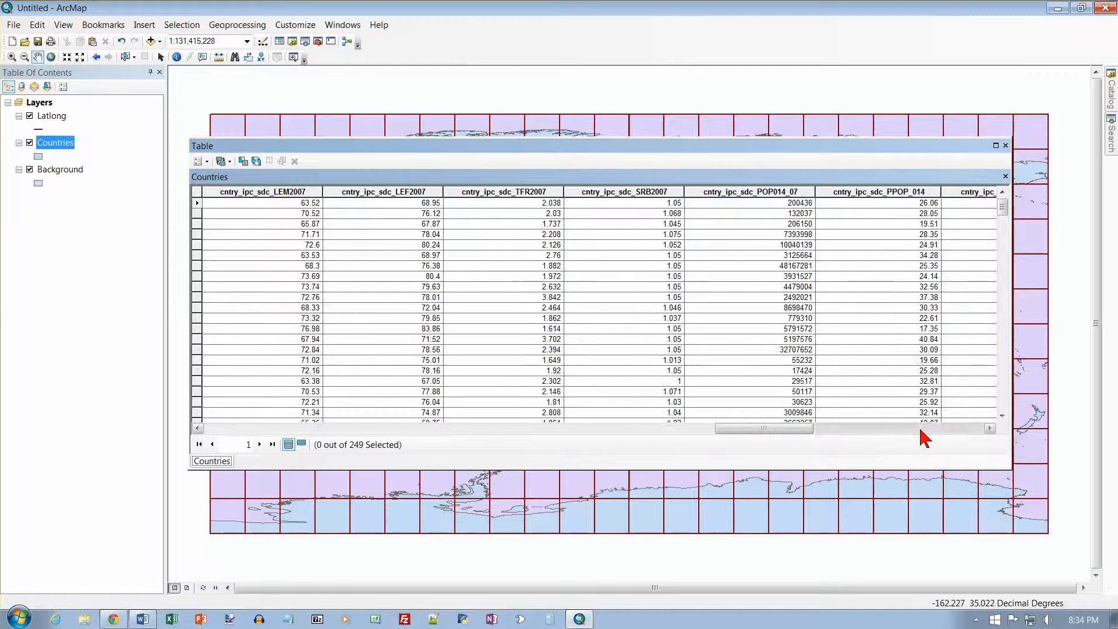
pyautogui.click(922, 430)
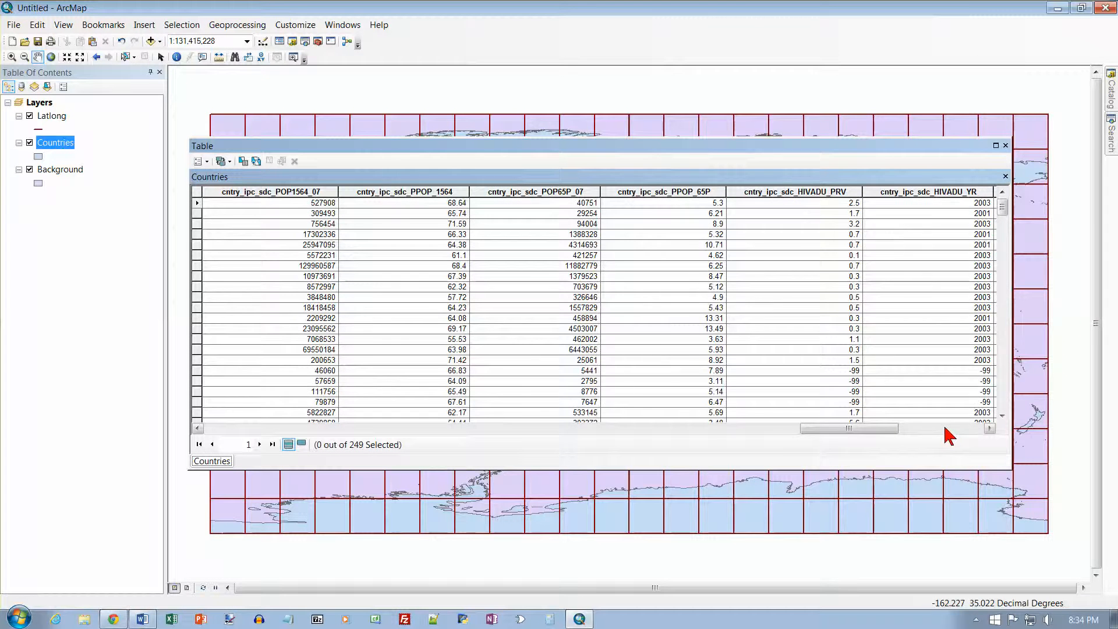
pyautogui.click(945, 430)
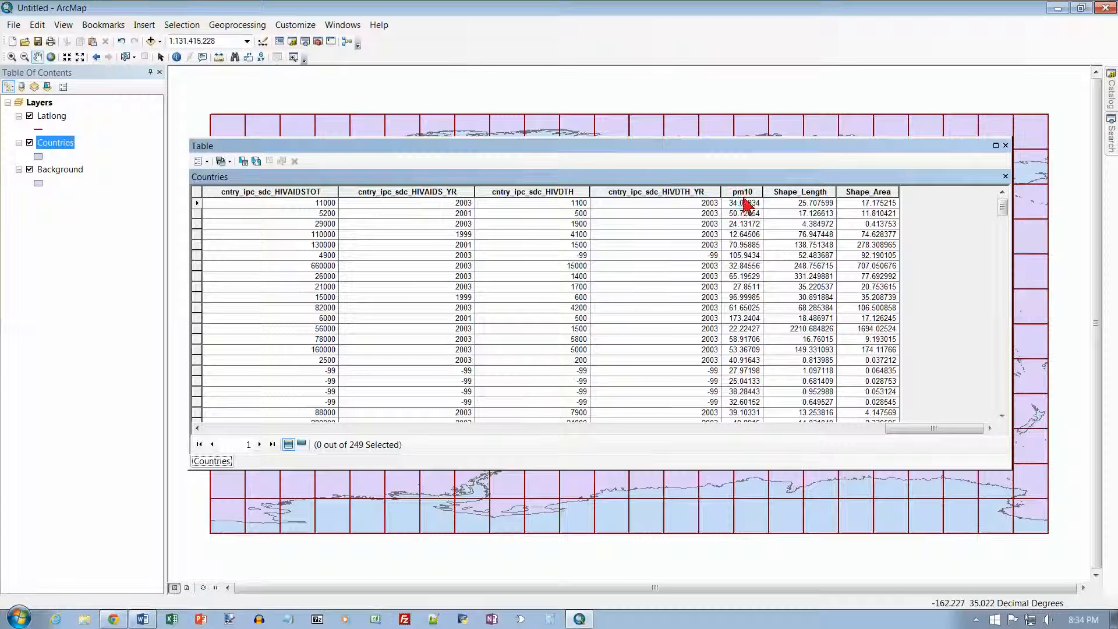
pyautogui.click(1005, 145)
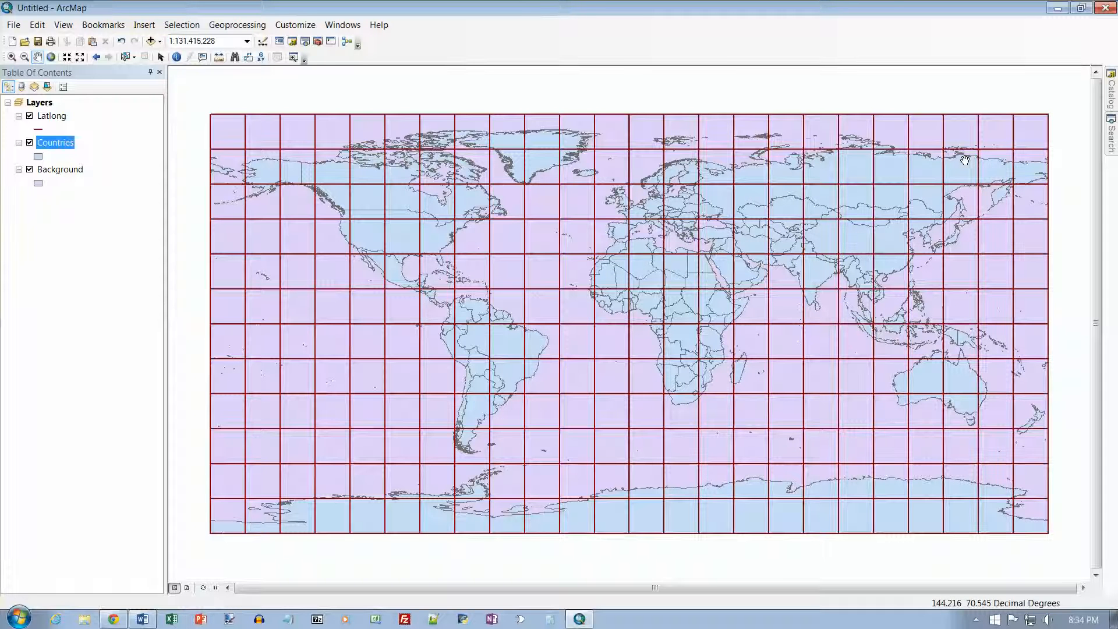
# Step: Open the Search window and float it over the map
pyautogui.click(305, 42)
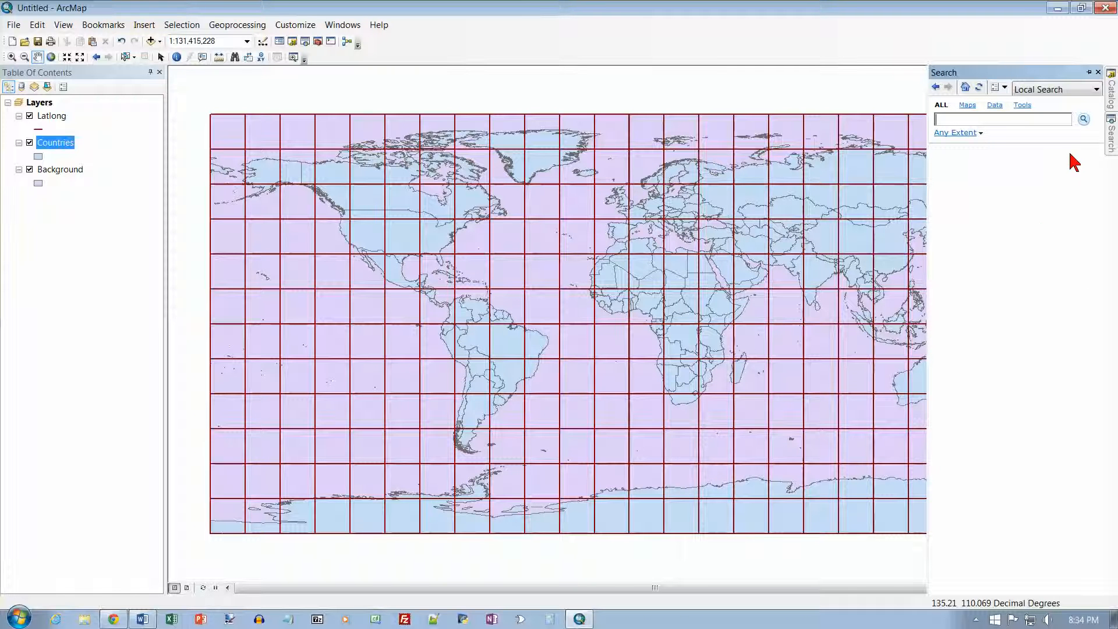
pyautogui.click(1089, 73)
pyautogui.moveTo(1073, 73); pyautogui.dragTo(816, 140)
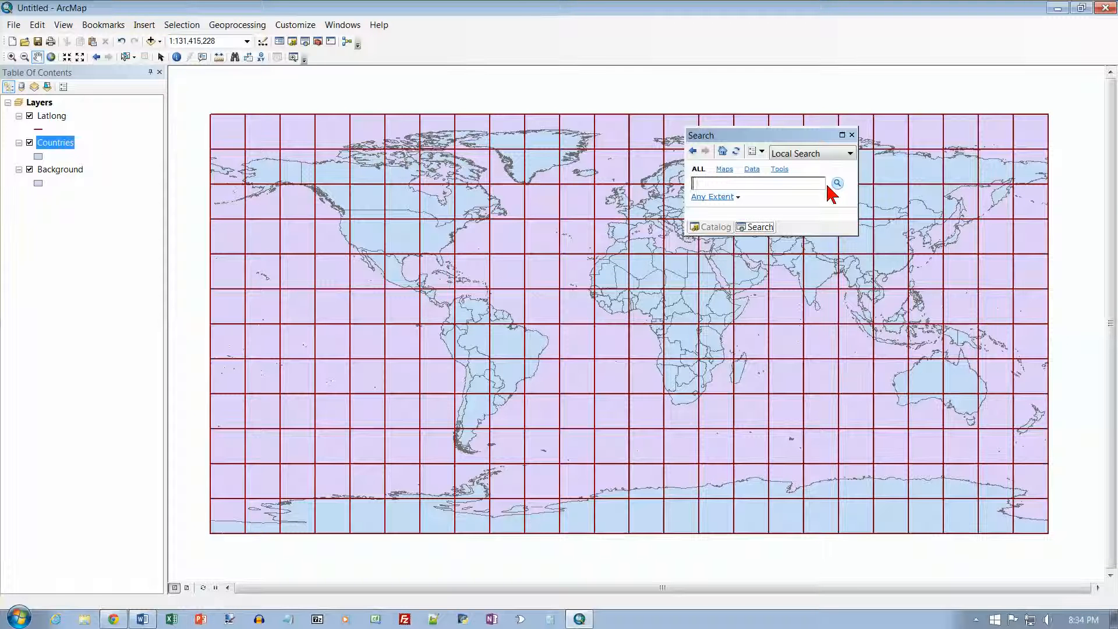
# Step: Register the C:\EsriPress\GTKArcGIS\Chapter04 folder in the search index options and index its new items
pyautogui.click(761, 153)
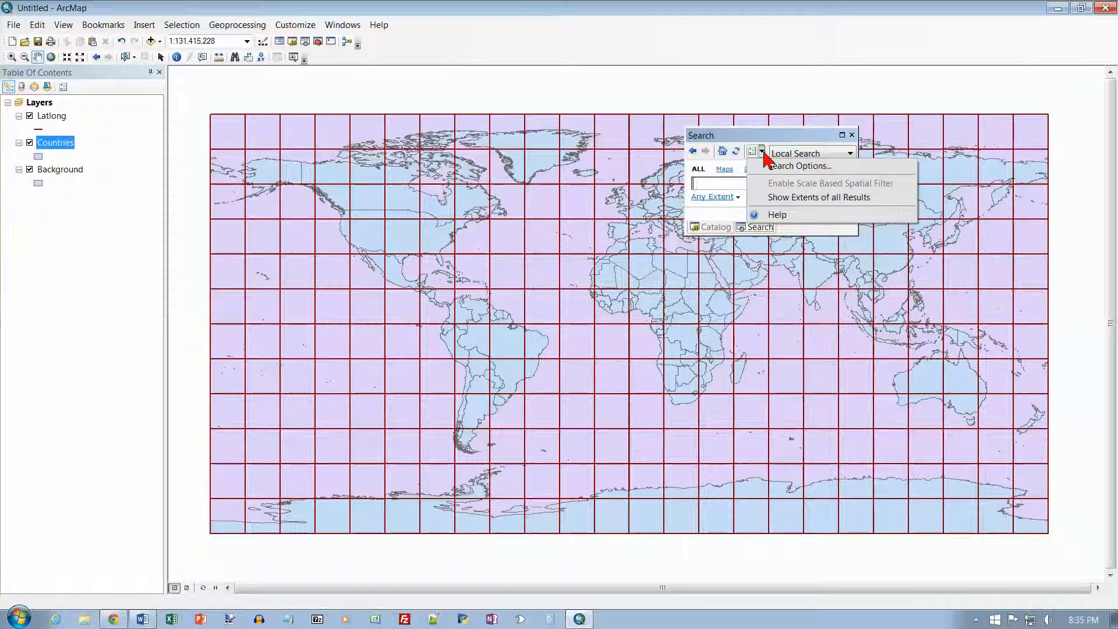
pyautogui.click(754, 154)
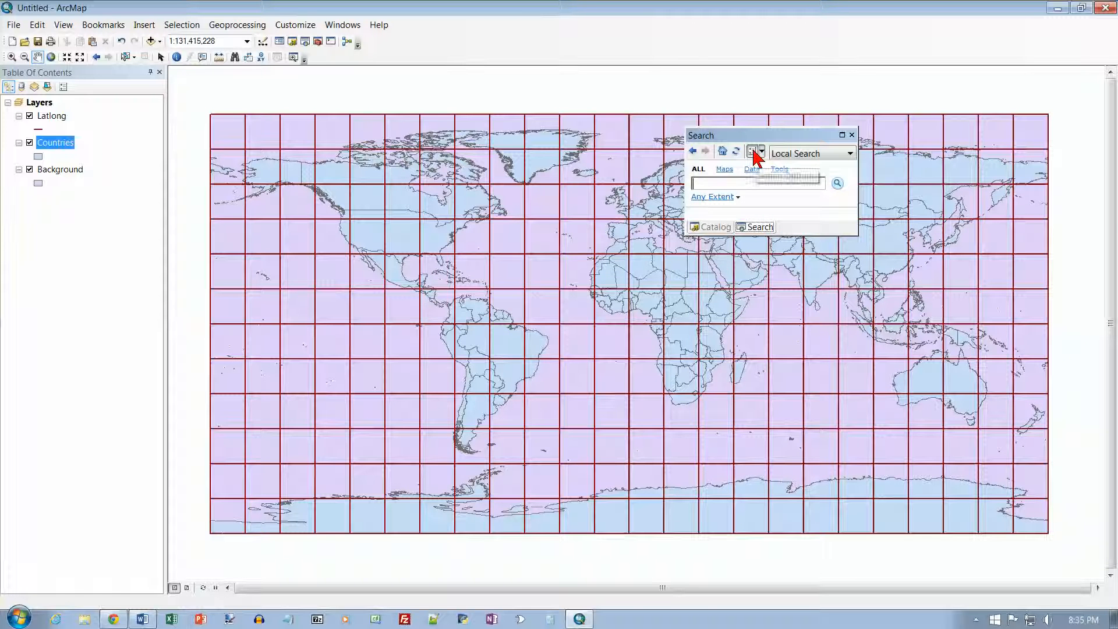
pyautogui.click(755, 154)
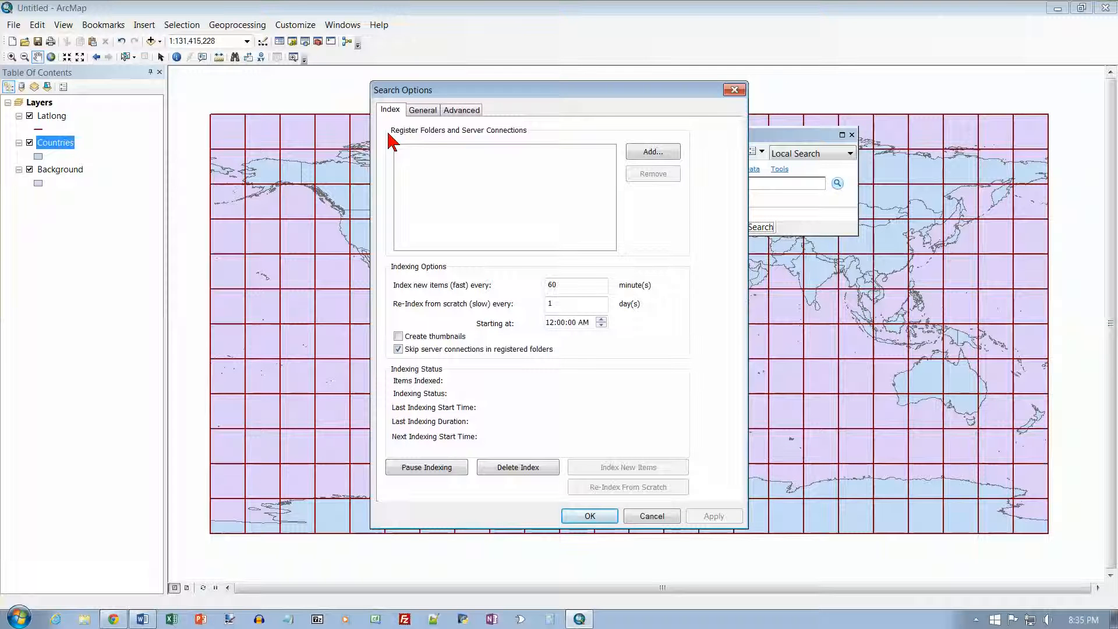
pyautogui.click(653, 152)
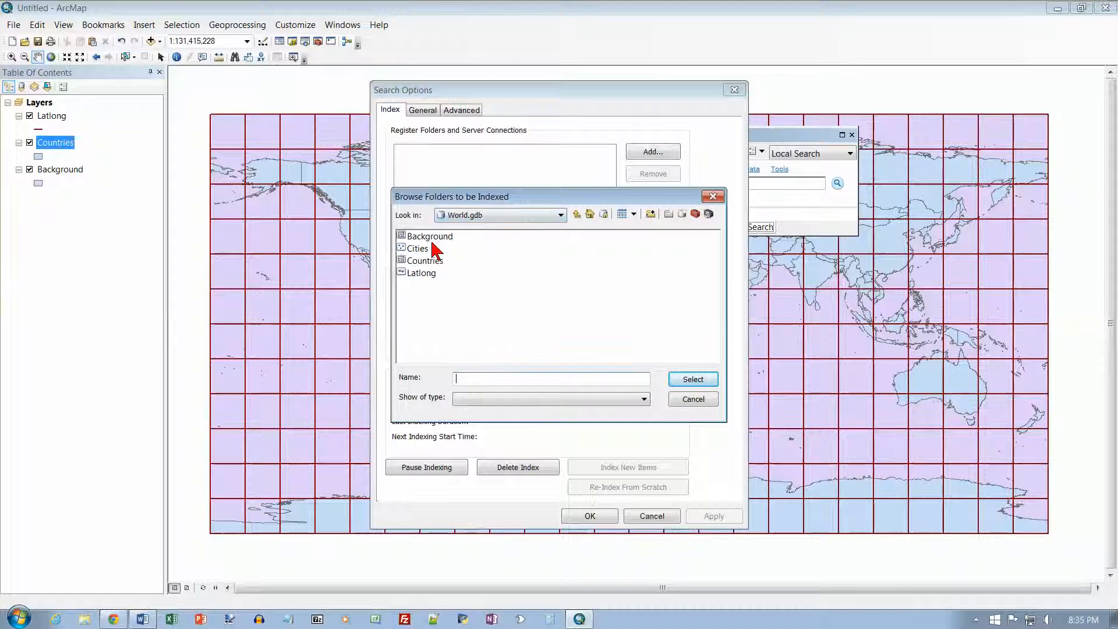
pyautogui.click(576, 214)
pyautogui.click(576, 215)
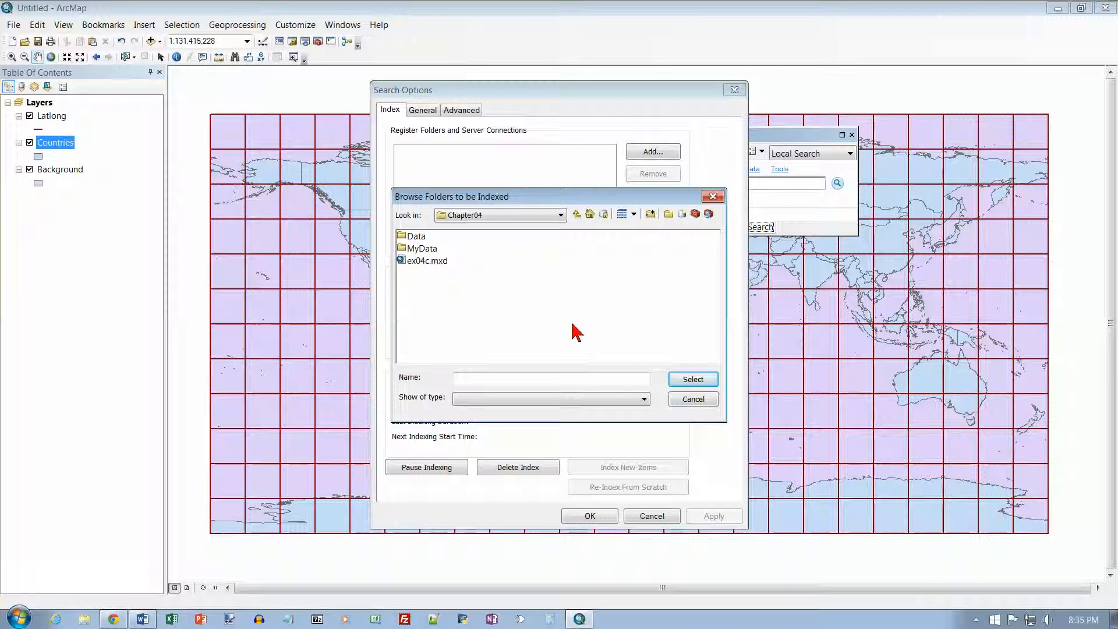
pyautogui.click(577, 215)
pyautogui.click(425, 248)
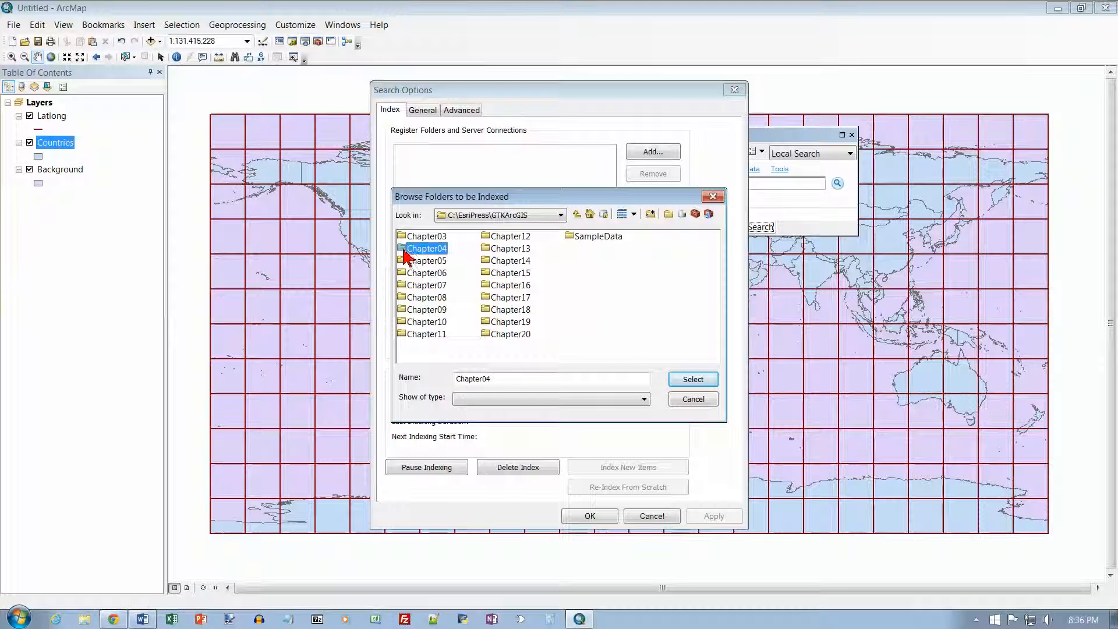
pyautogui.click(702, 380)
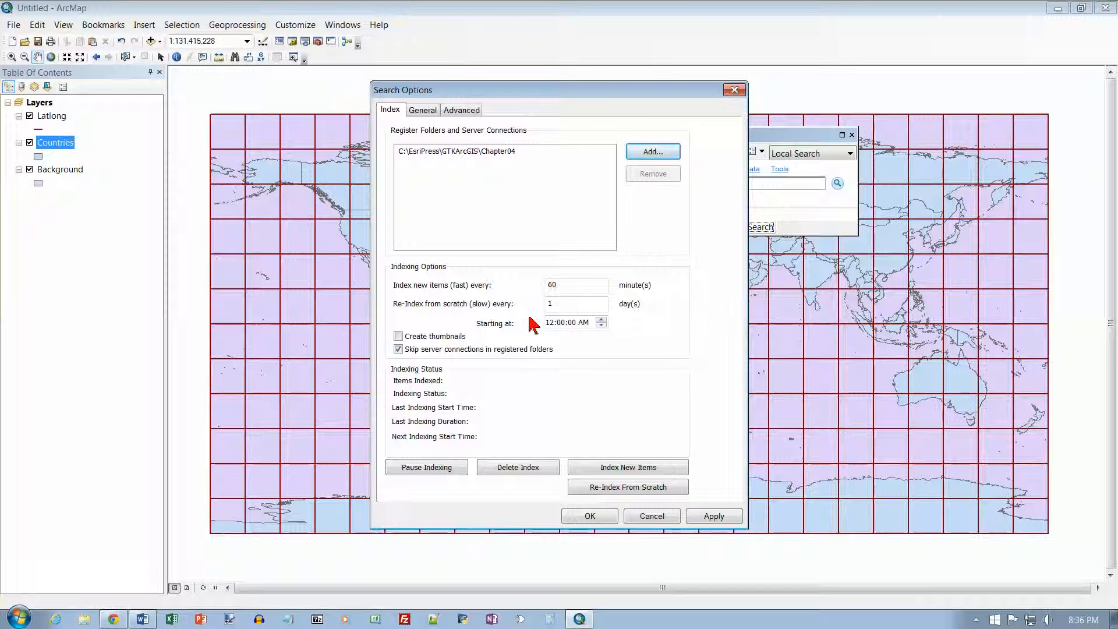
pyautogui.click(631, 469)
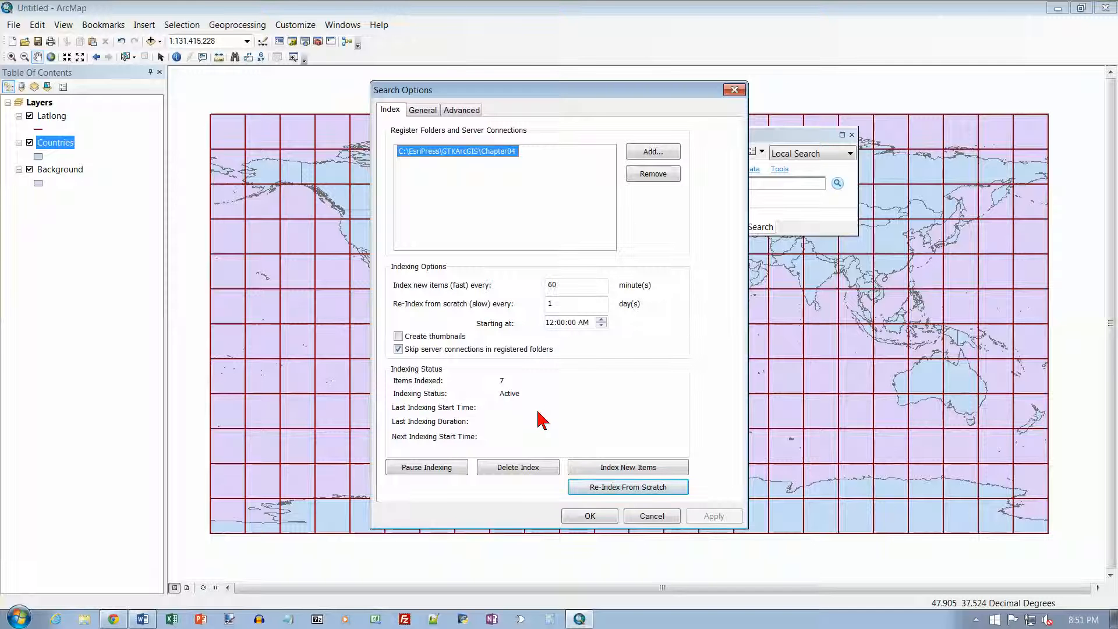
pyautogui.click(590, 516)
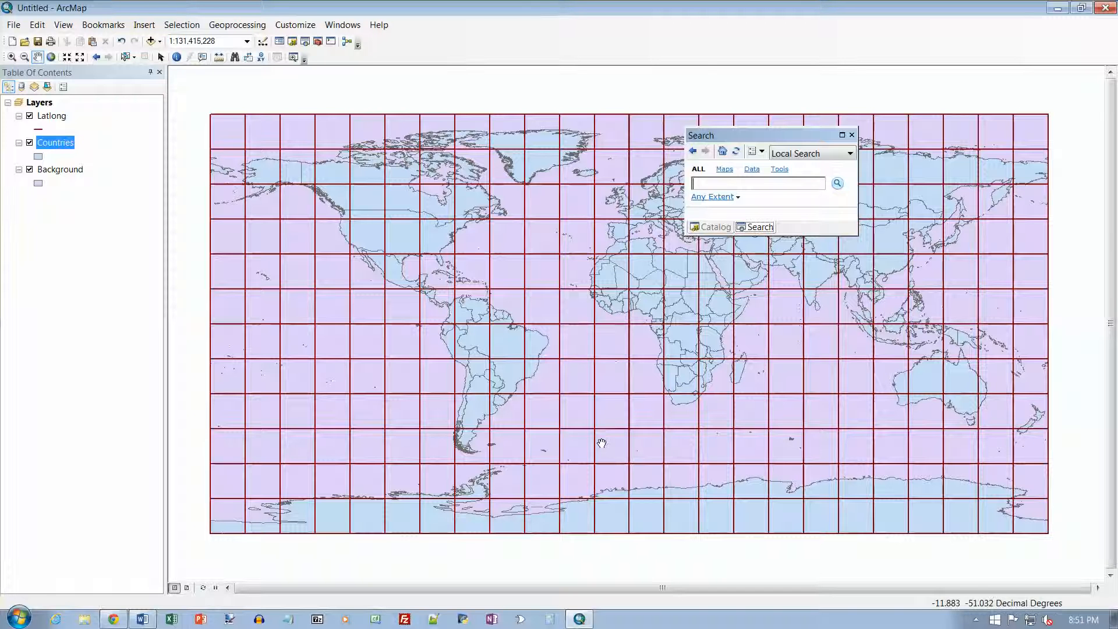
# Step: Search the local index for pollution
pyautogui.click(819, 181)
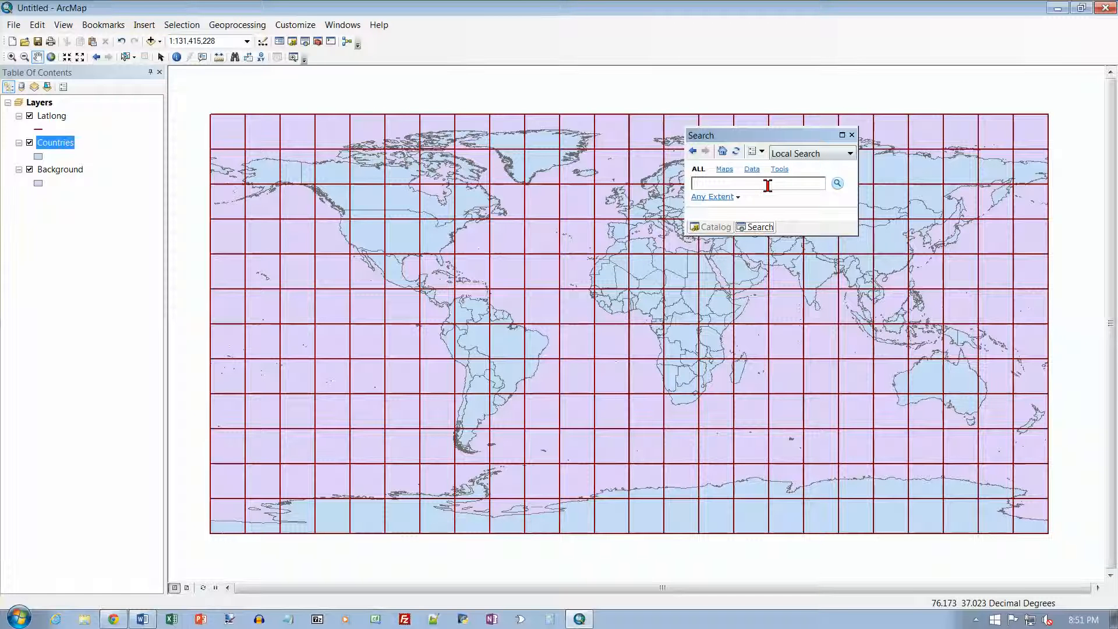
pyautogui.write('lution')
pyautogui.press('Return')
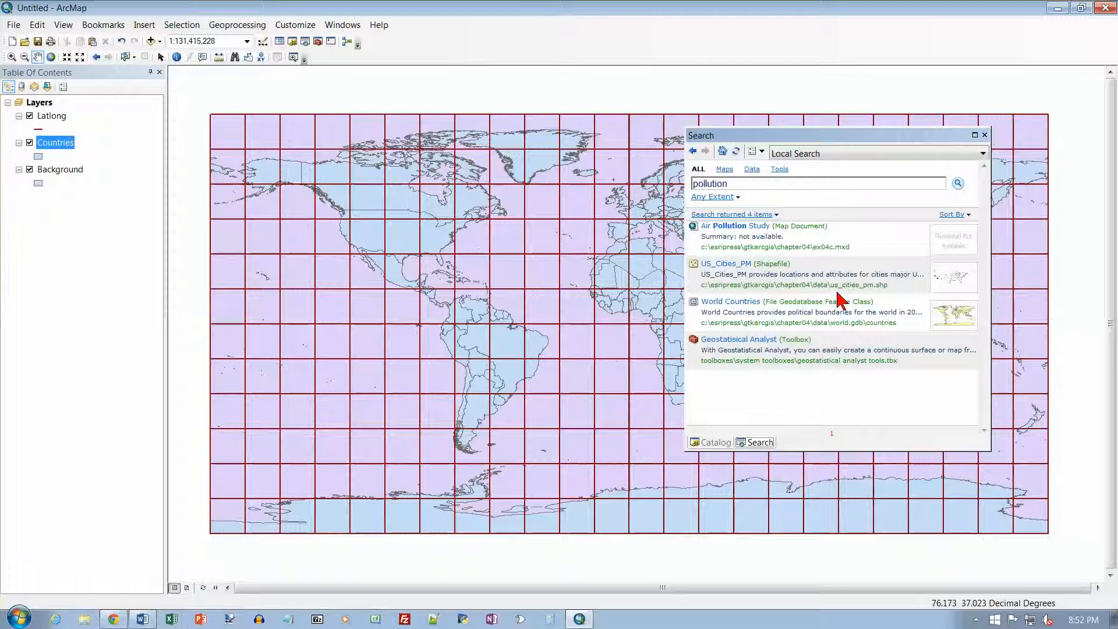
# Step: Open the item description of the US_Cities_PM shapefile and enlarge its window to read it
pyautogui.click(772, 275)
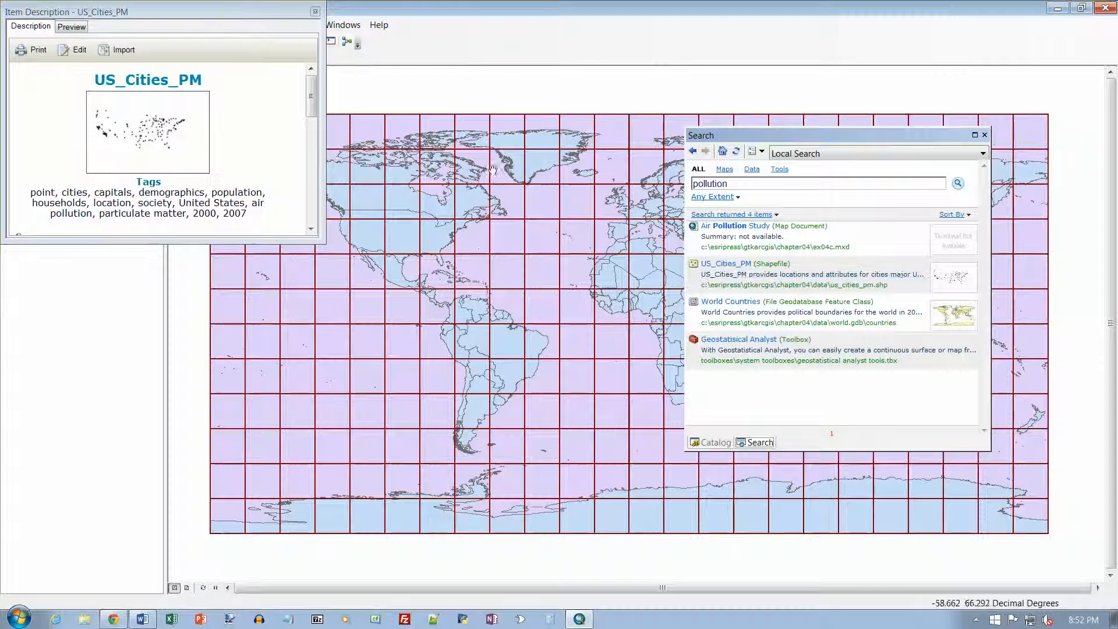
pyautogui.moveTo(208, 12); pyautogui.dragTo(414, 53)
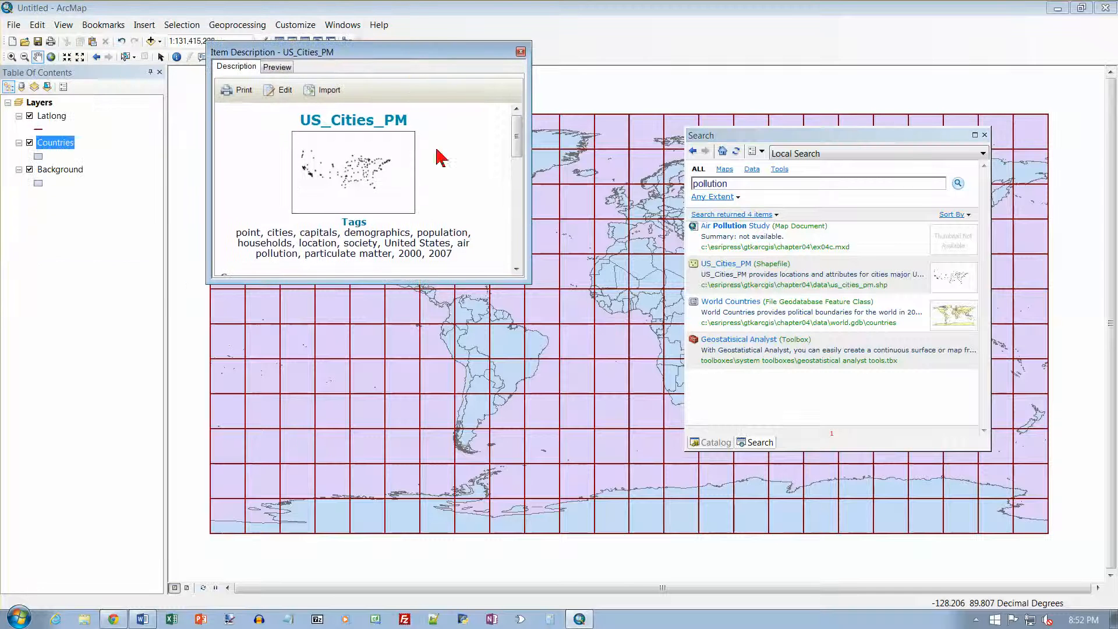
pyautogui.moveTo(512, 284); pyautogui.dragTo(690, 502)
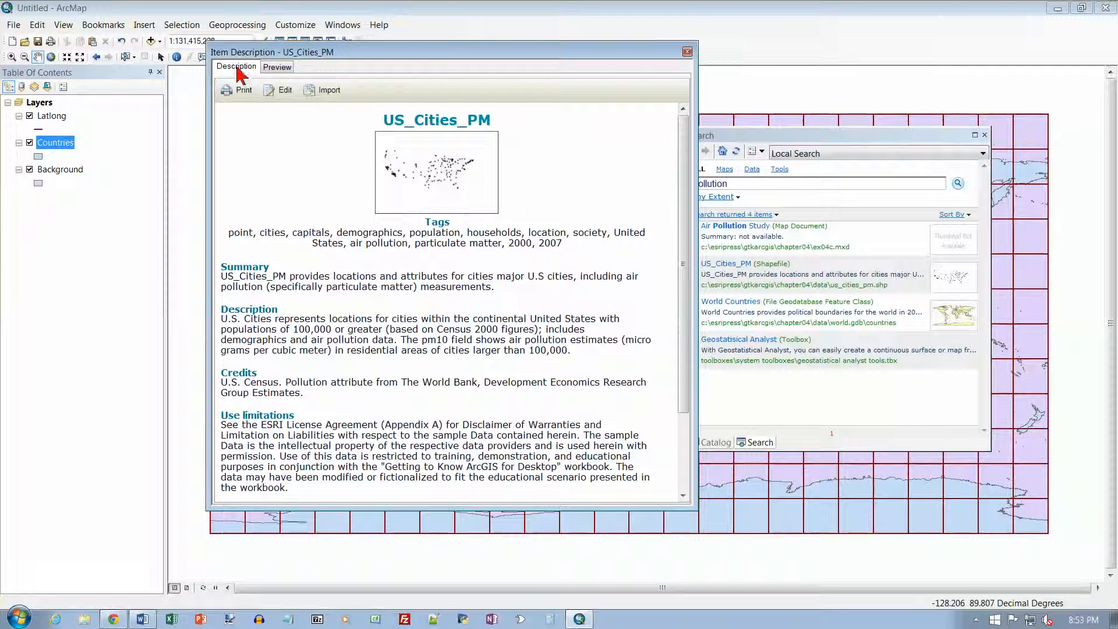
# Step: Preview US_Cities_PM as geography and as a table, scroll to its pm10 field, then close the description
pyautogui.click(276, 68)
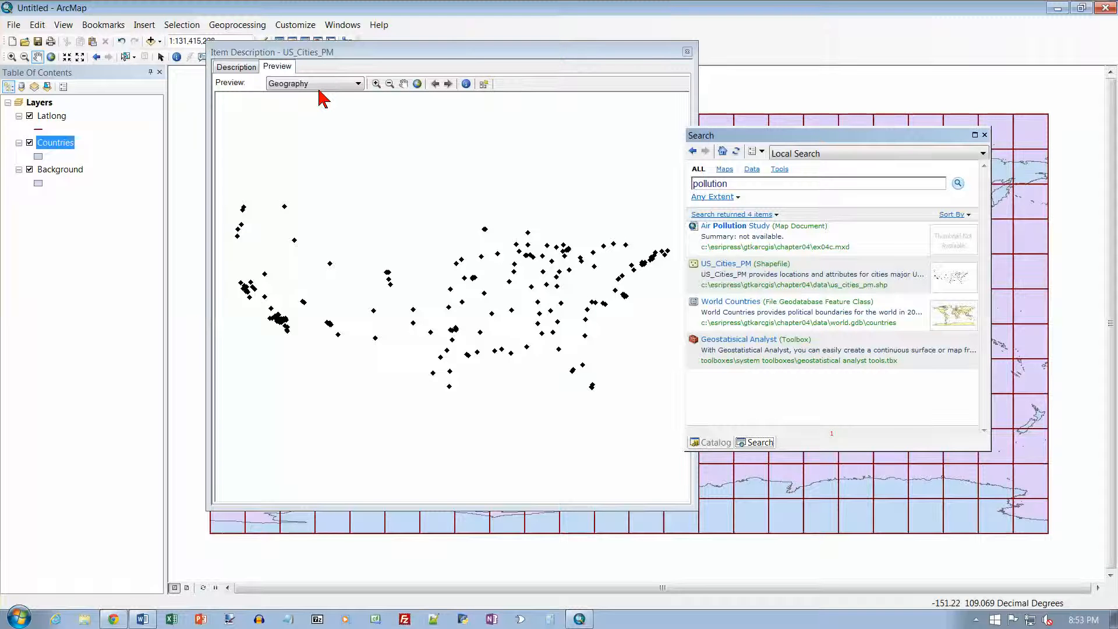
pyautogui.click(357, 85)
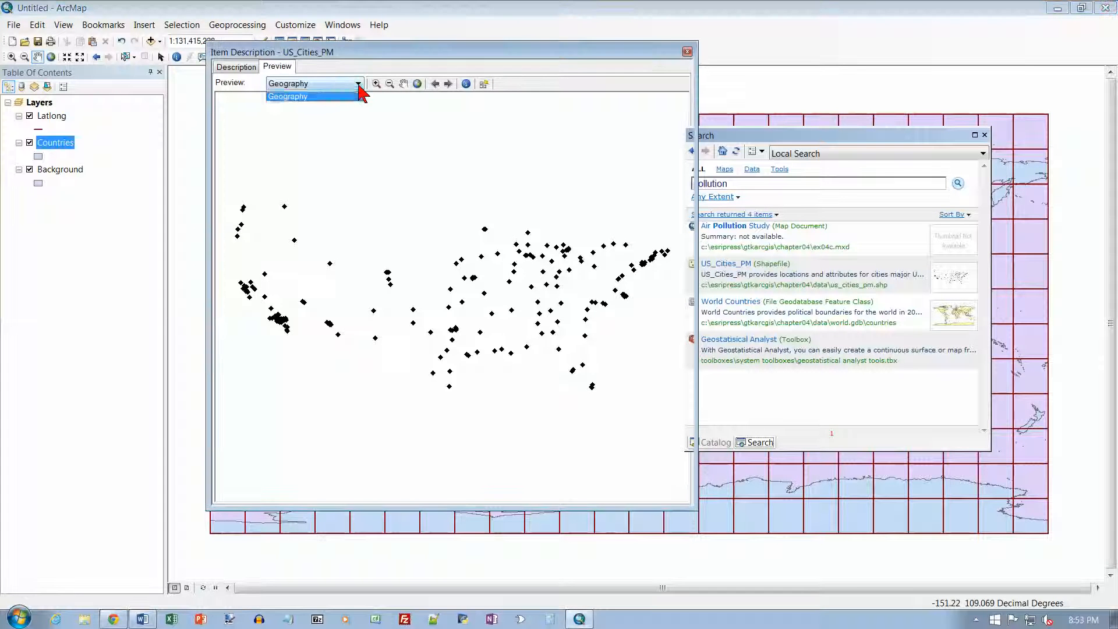
pyautogui.click(332, 96)
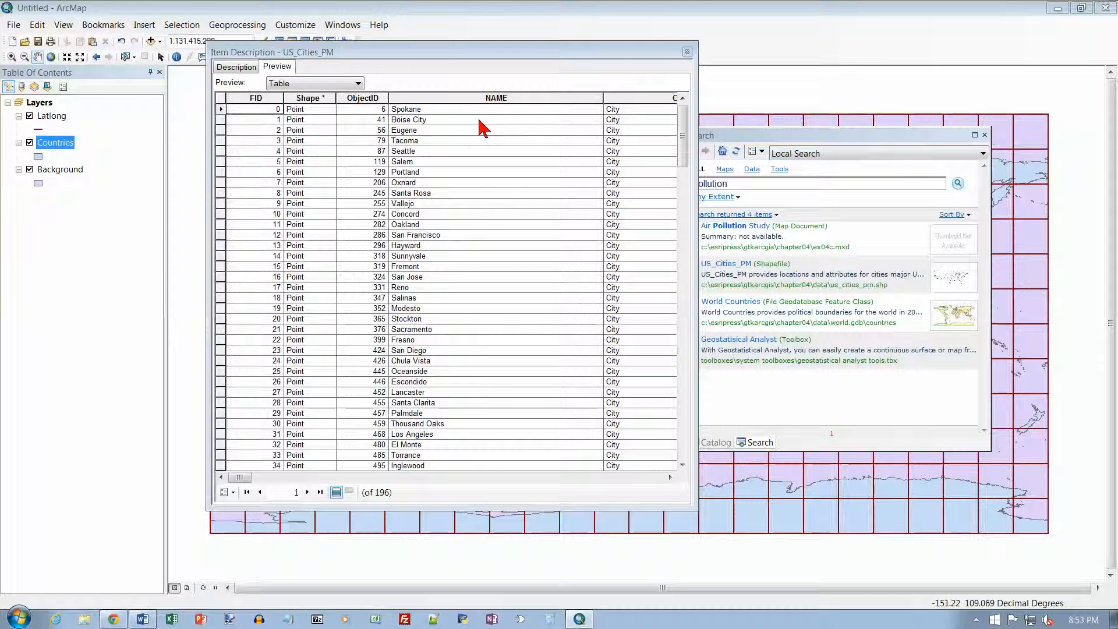
pyautogui.click(661, 478)
pyautogui.click(661, 478)
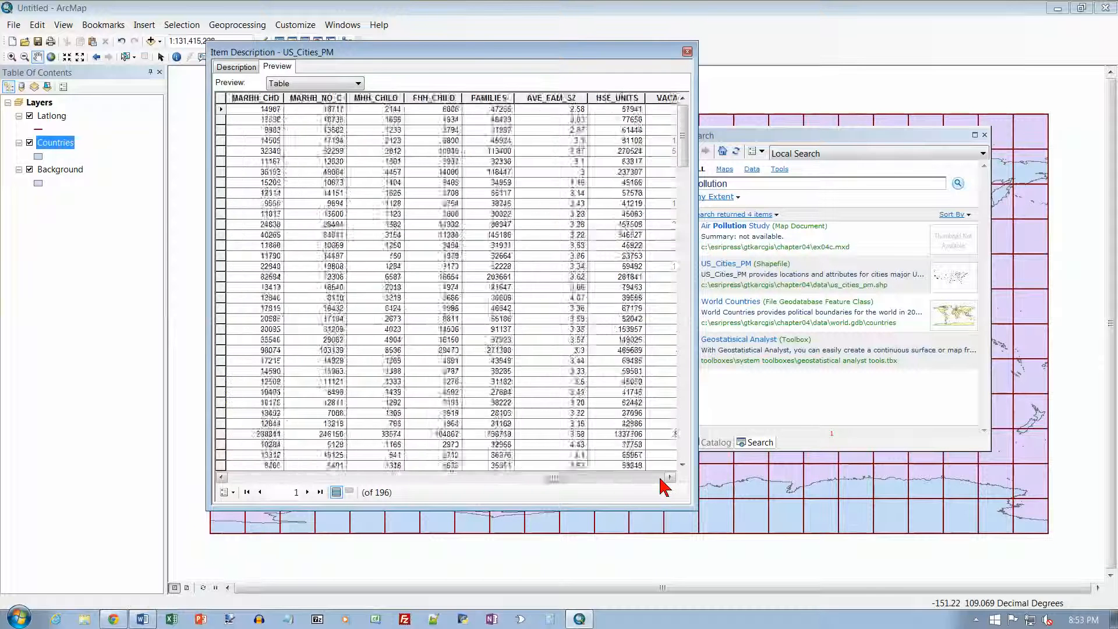
pyautogui.click(661, 478)
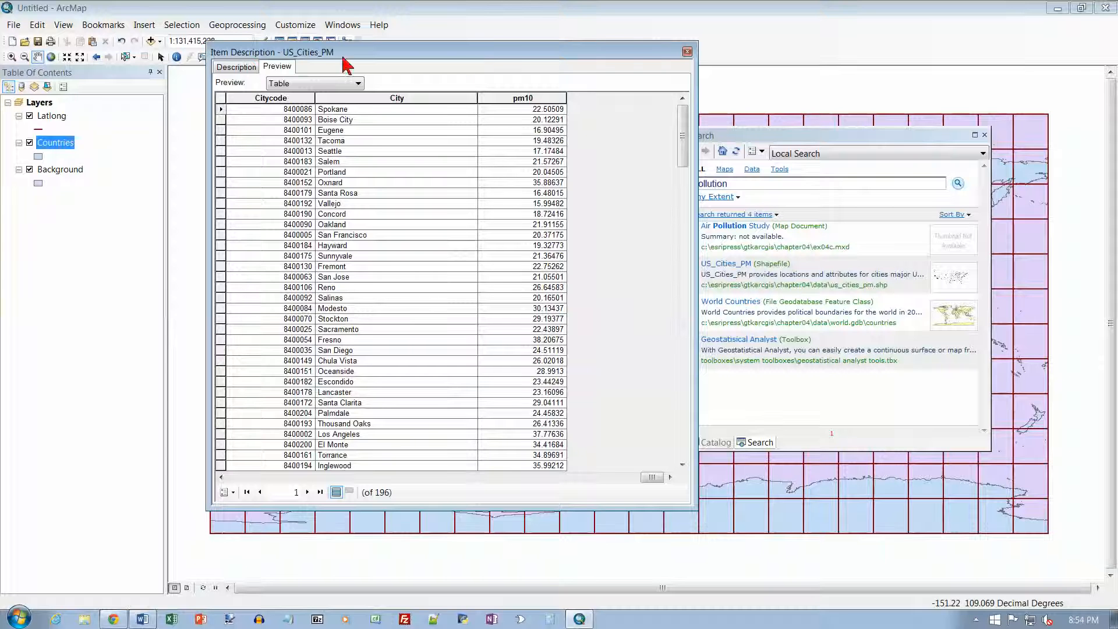
pyautogui.click(687, 51)
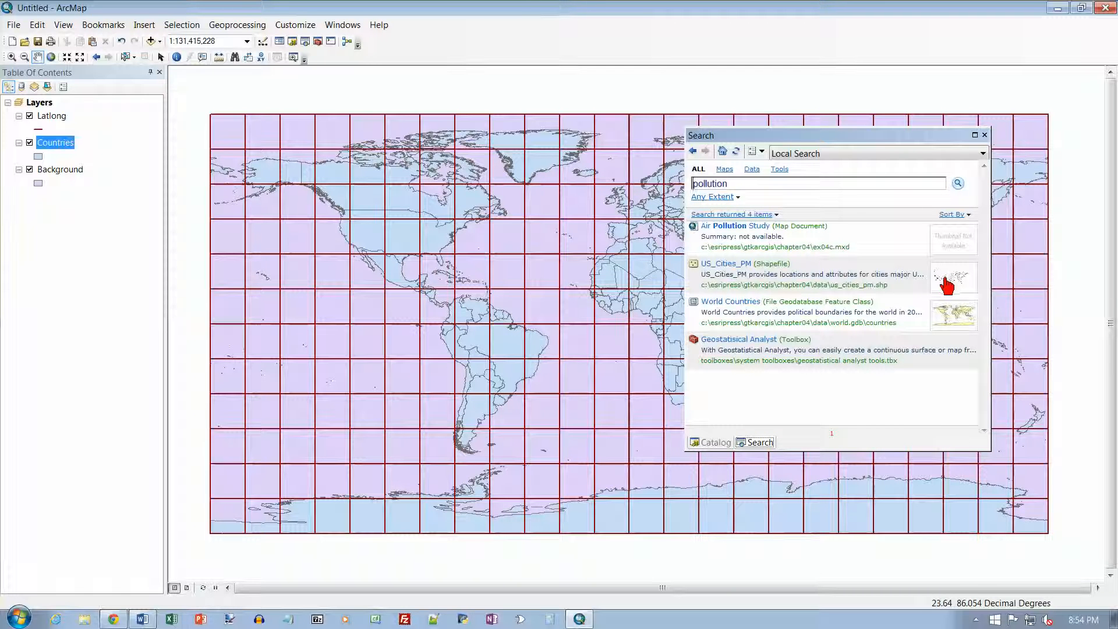
# Step: Add US_Cities_PM from the search results to the map, zoom to that layer, and close the Search window
pyautogui.moveTo(742, 272)
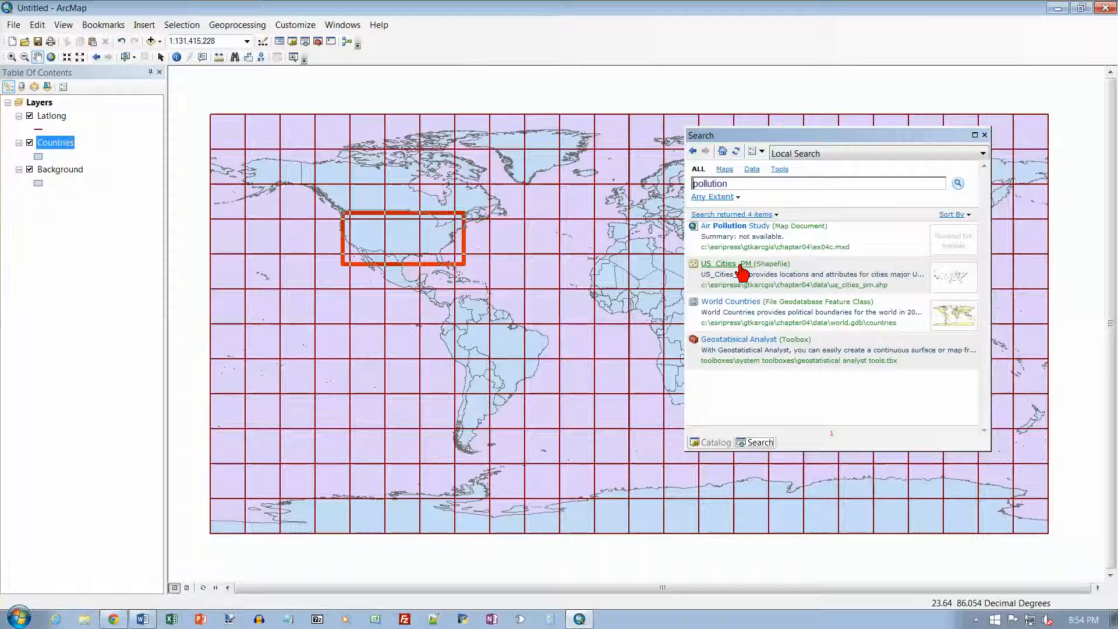
pyautogui.moveTo(742, 272); pyautogui.dragTo(514, 263)
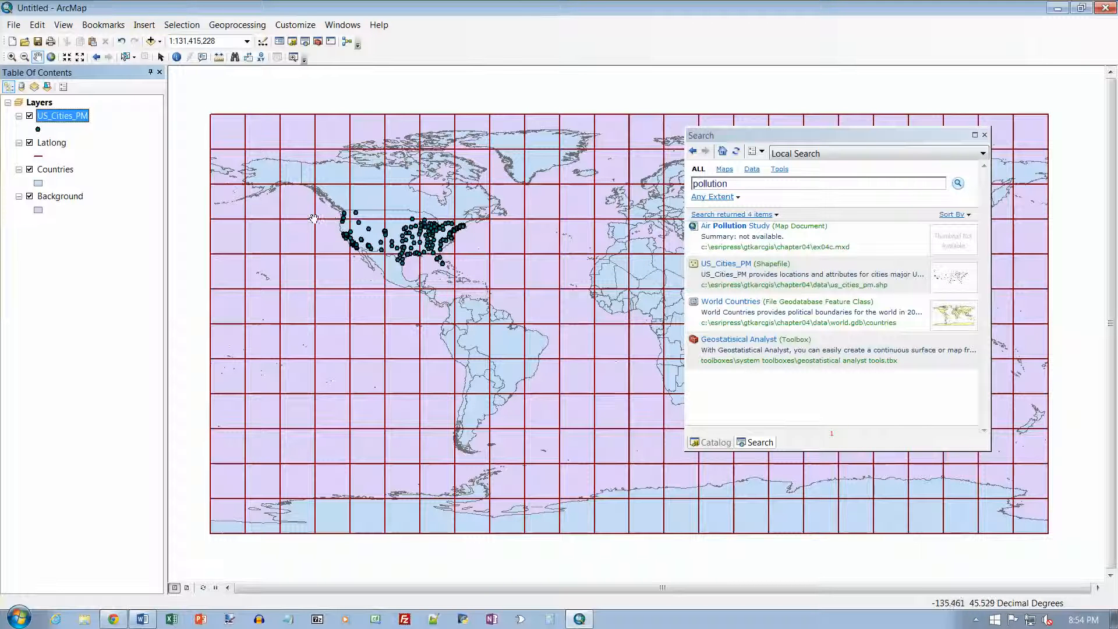
pyautogui.rightClick(81, 116)
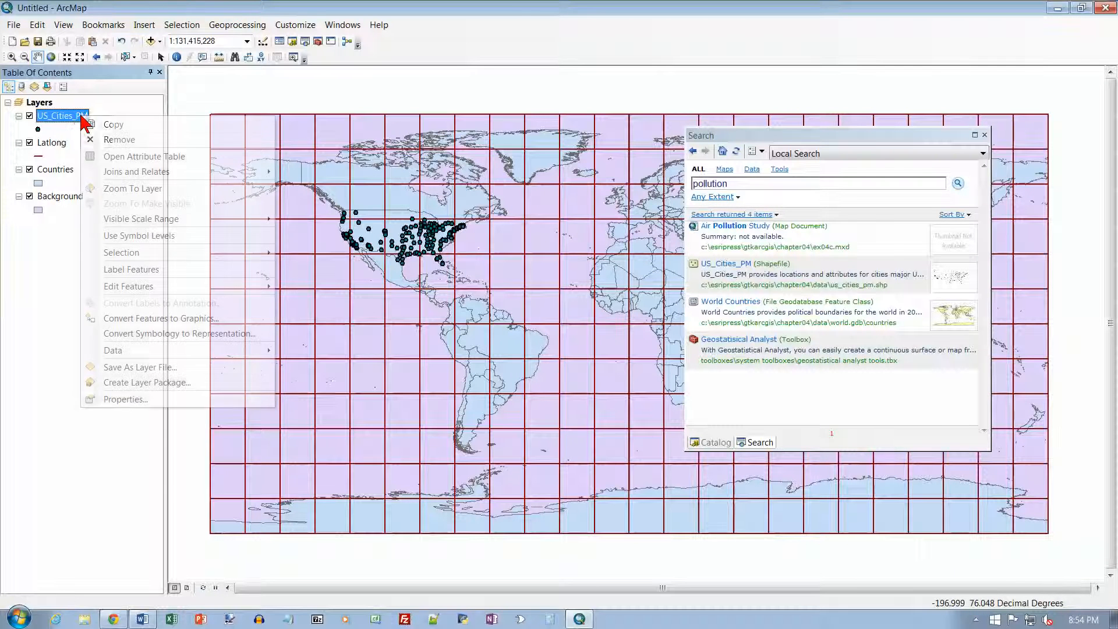
pyautogui.click(131, 187)
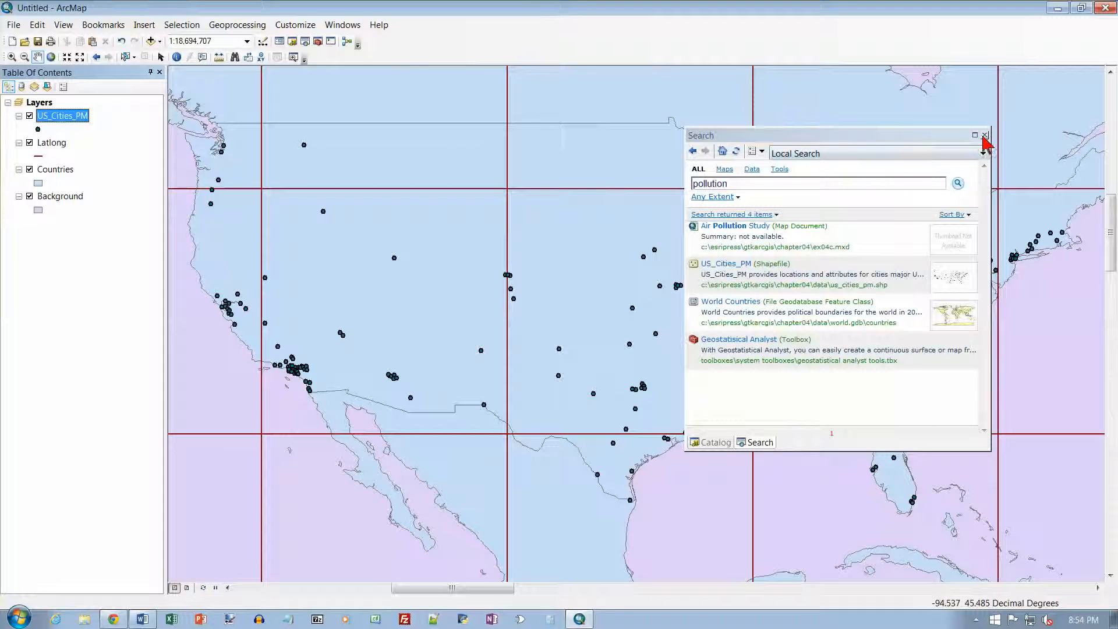
pyautogui.click(984, 135)
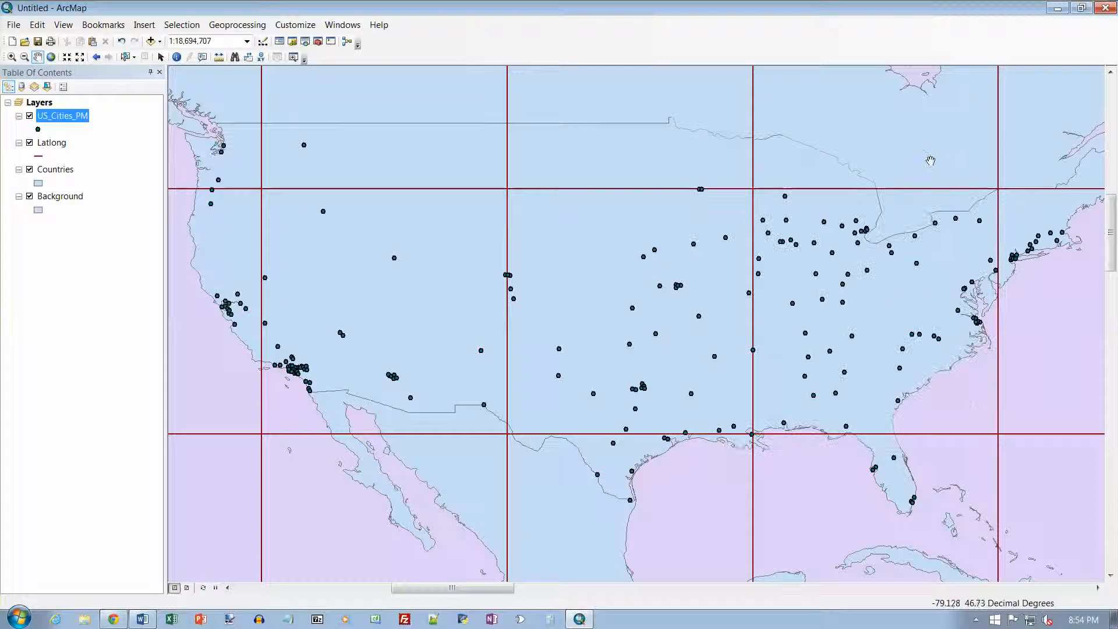